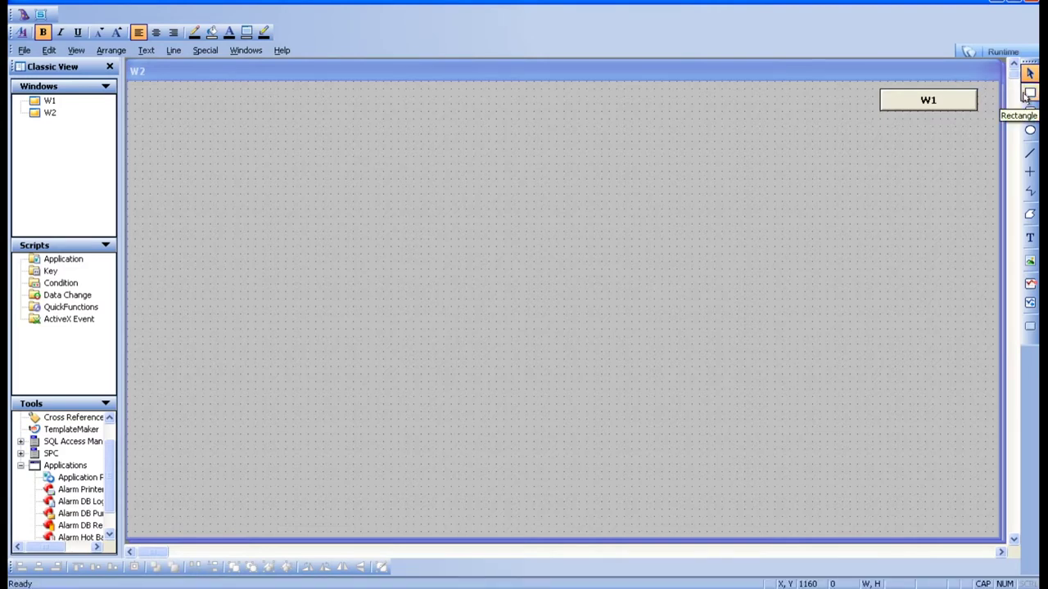
Draw a long horizontal line across the upper middle of window W2 as the travel path.
left_click(1030, 153)
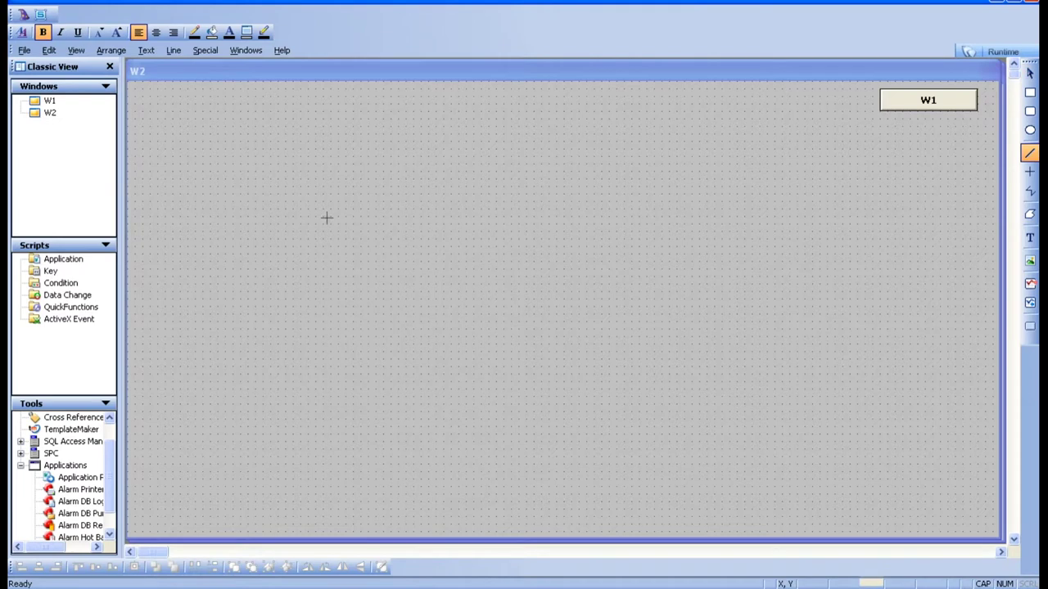
mouse_move(164, 246)
left_mouse_down()
mouse_move(412, 238)
mouse_move(652, 260)
mouse_move(681, 245)
left_mouse_up()
left_click(681, 286)
Add the text labels A and B just below the line's left and right ends.
left_click(1031, 236)
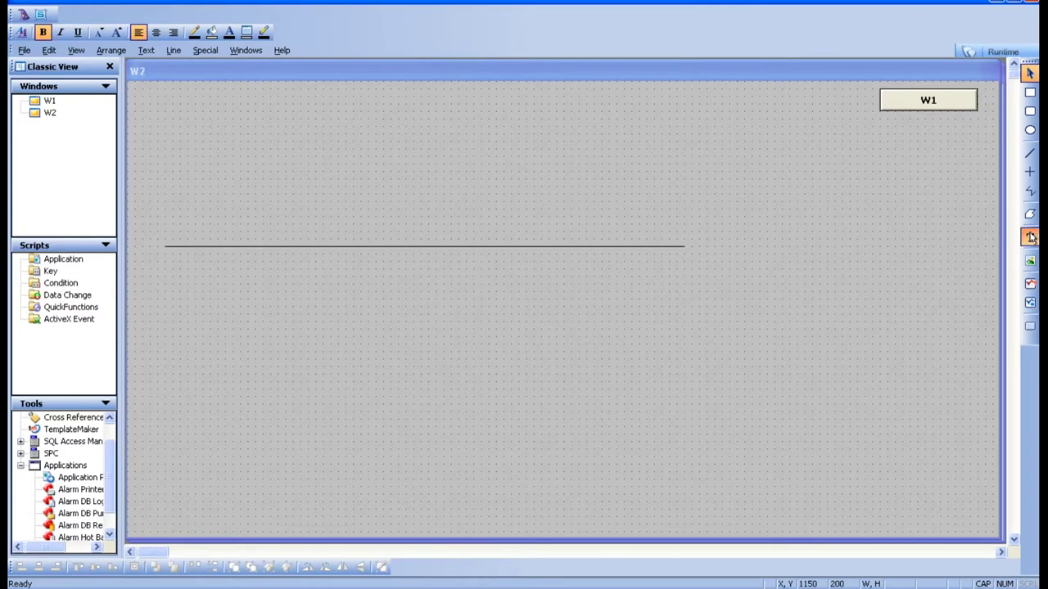
left_click(163, 258)
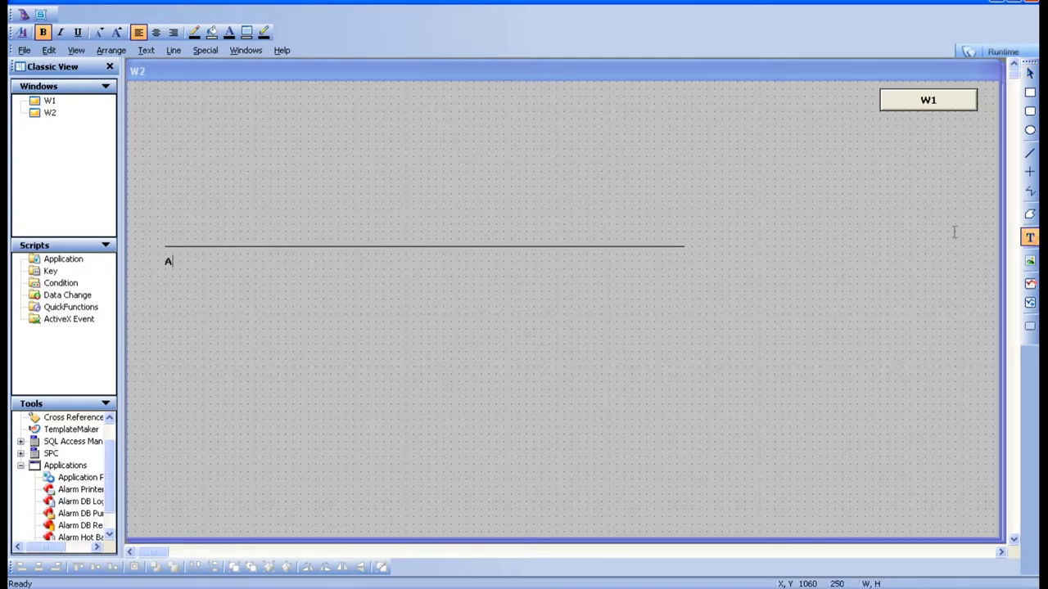
left_click(901, 302)
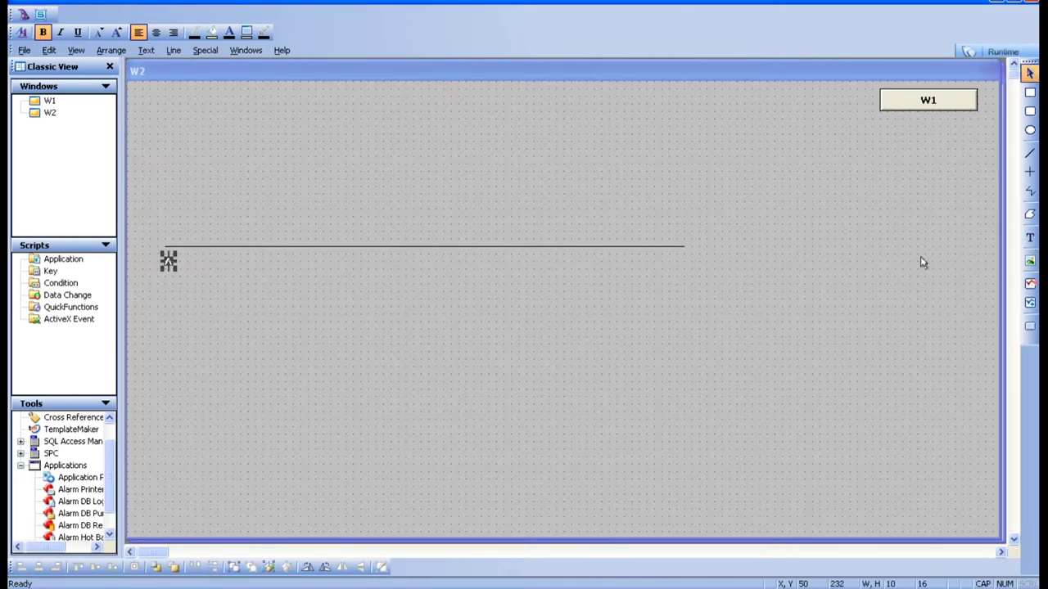
left_click(1029, 238)
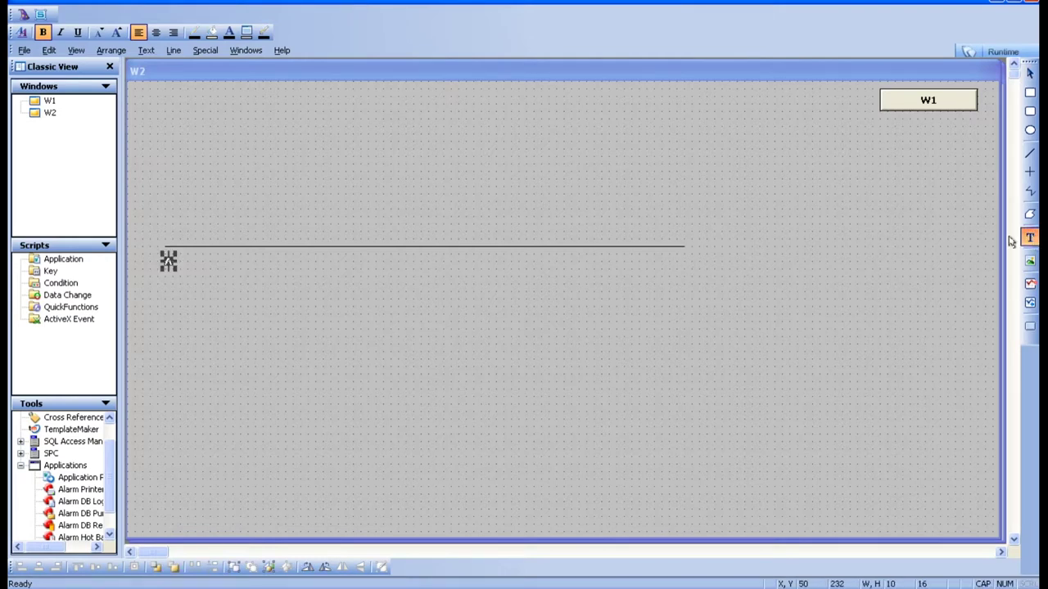
left_click(685, 258)
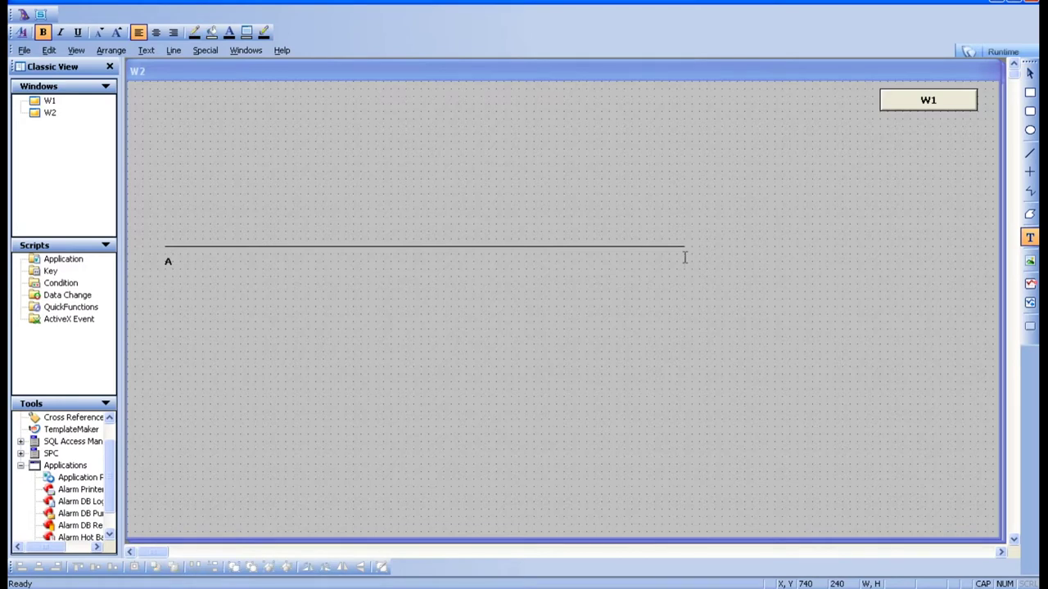
type("B")
left_click(779, 339)
left_click(778, 339)
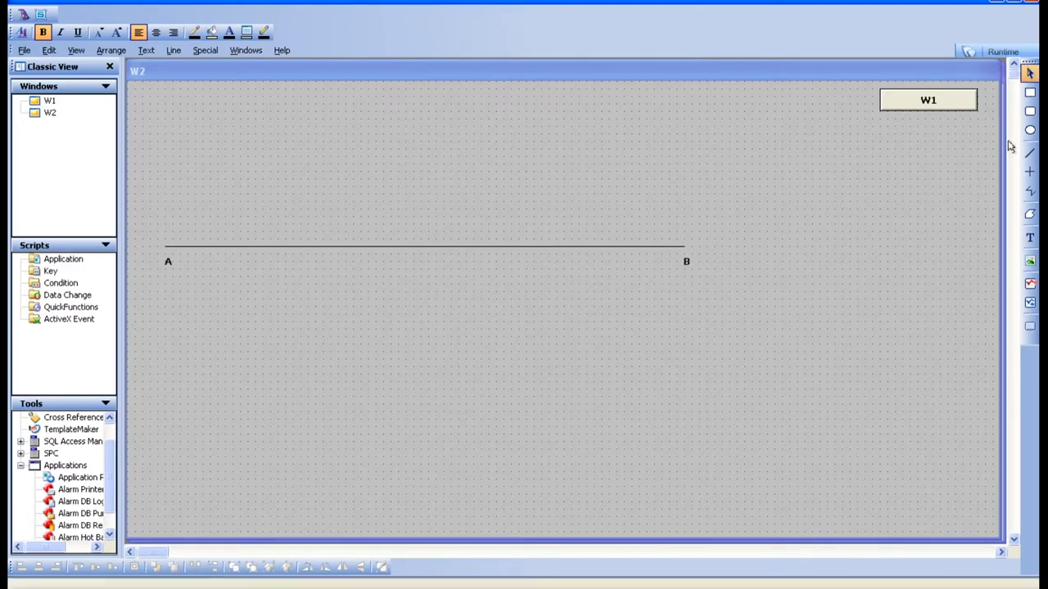
Draw a square of about 40 by 40 resting on the line above label A.
left_click(1030, 92)
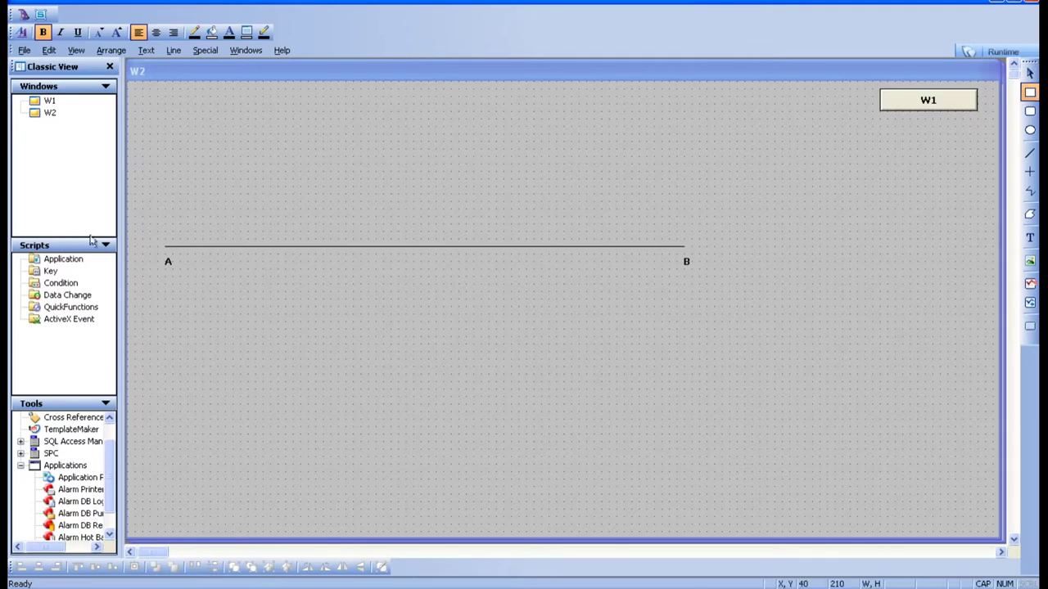
left_click_drag(165, 217, 195, 245)
left_click(223, 321)
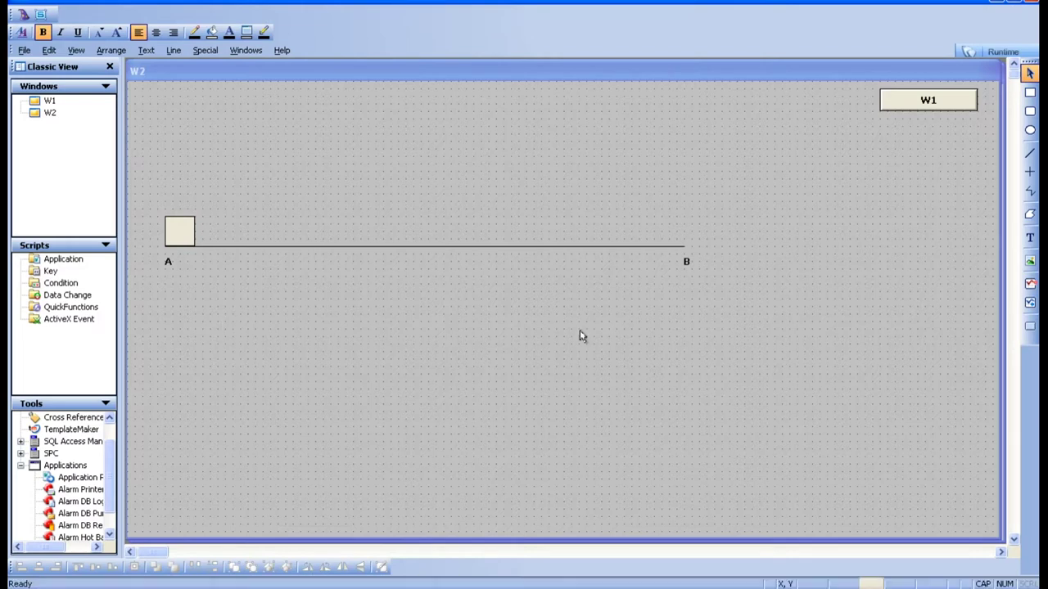
Insert a Vertical Slider wizard object in the empty area below label A.
left_click(211, 33)
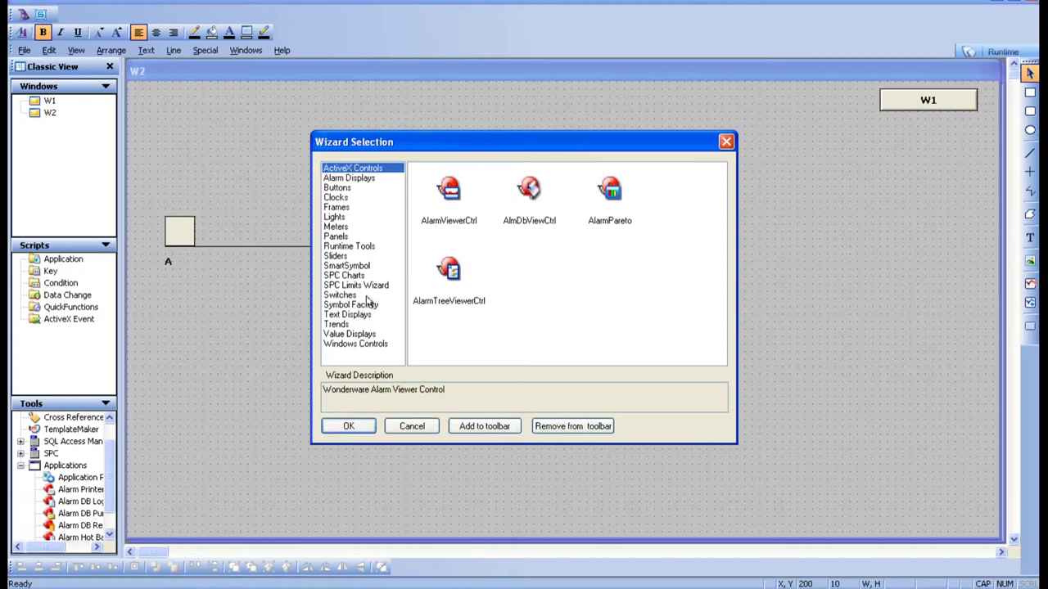
left_click(337, 256)
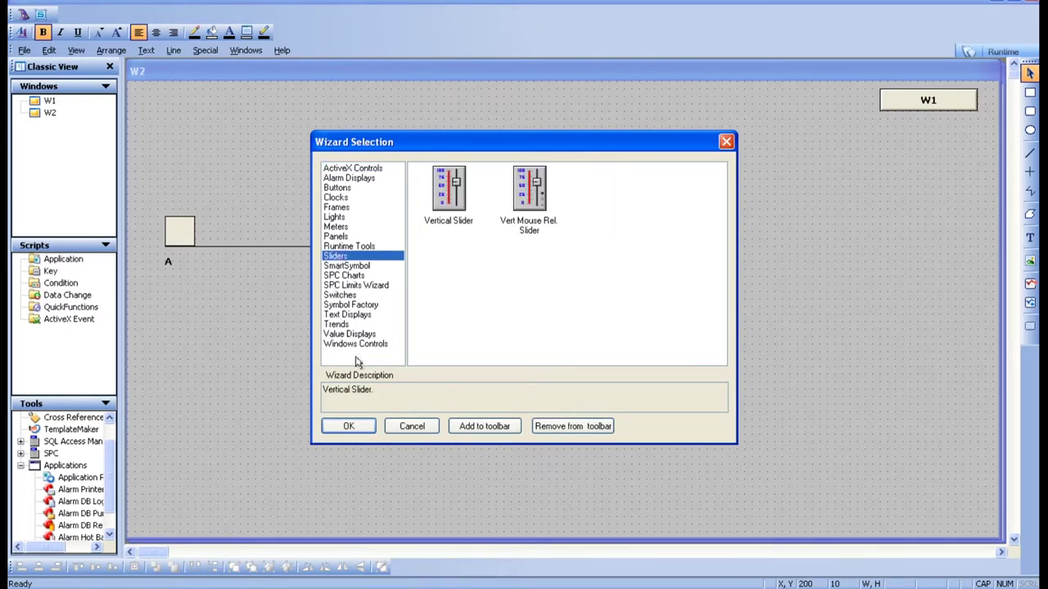
left_click(463, 205)
left_click(357, 420)
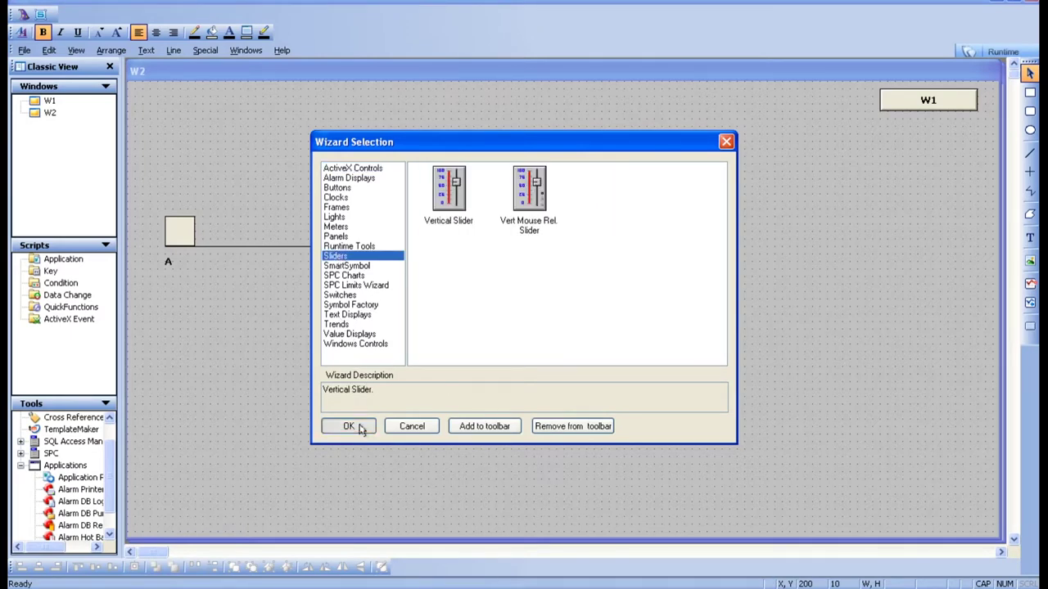
left_click(152, 302)
left_click(320, 402)
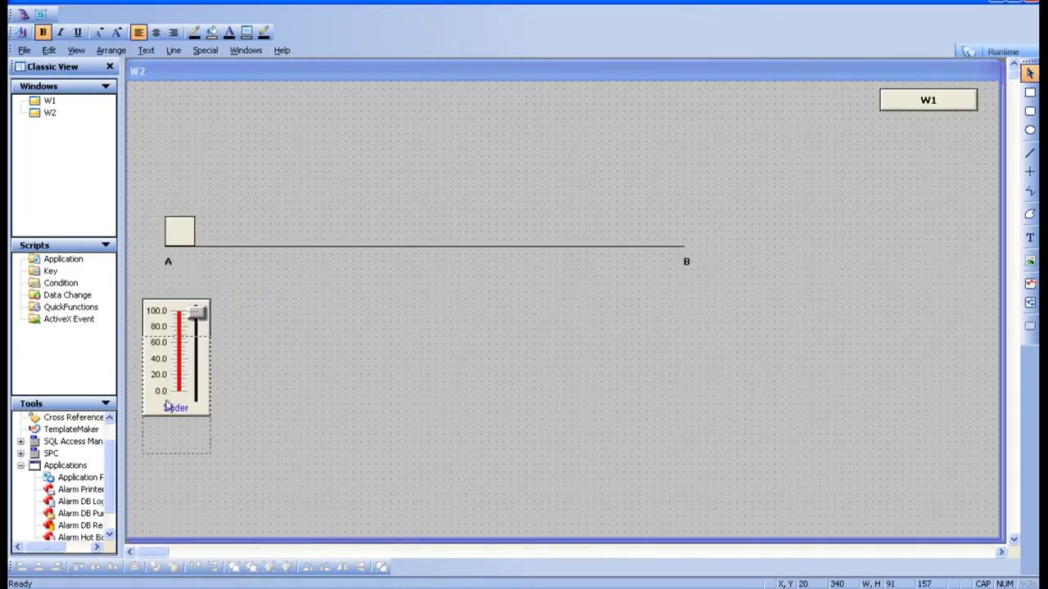
Move the slider further down and enlarge it to about 110 by 190.
left_click_drag(163, 364, 170, 408)
left_click_drag(217, 465, 233, 484)
left_click(238, 406)
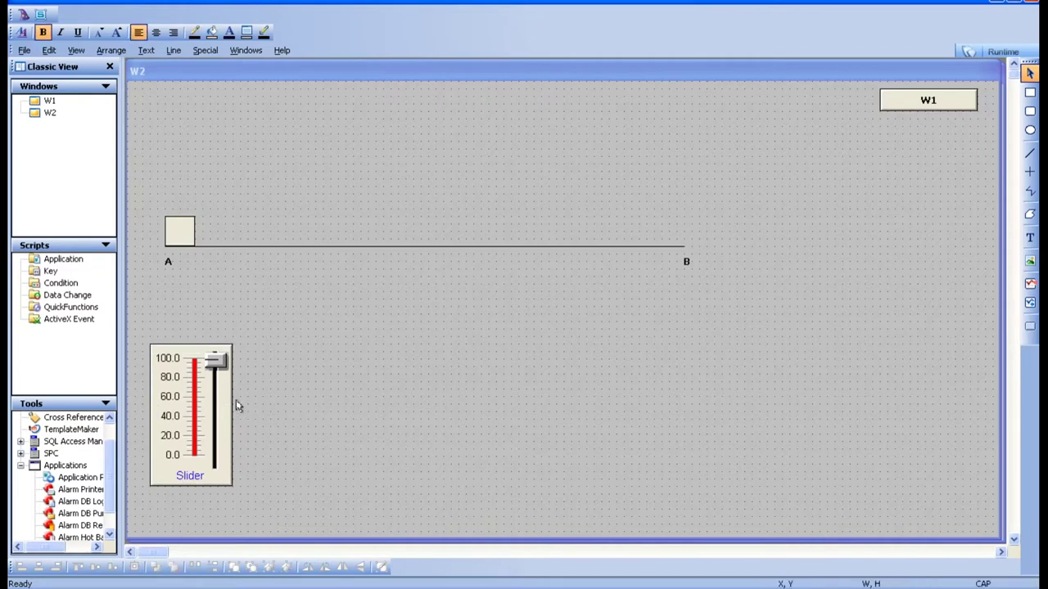
double_click(182, 237)
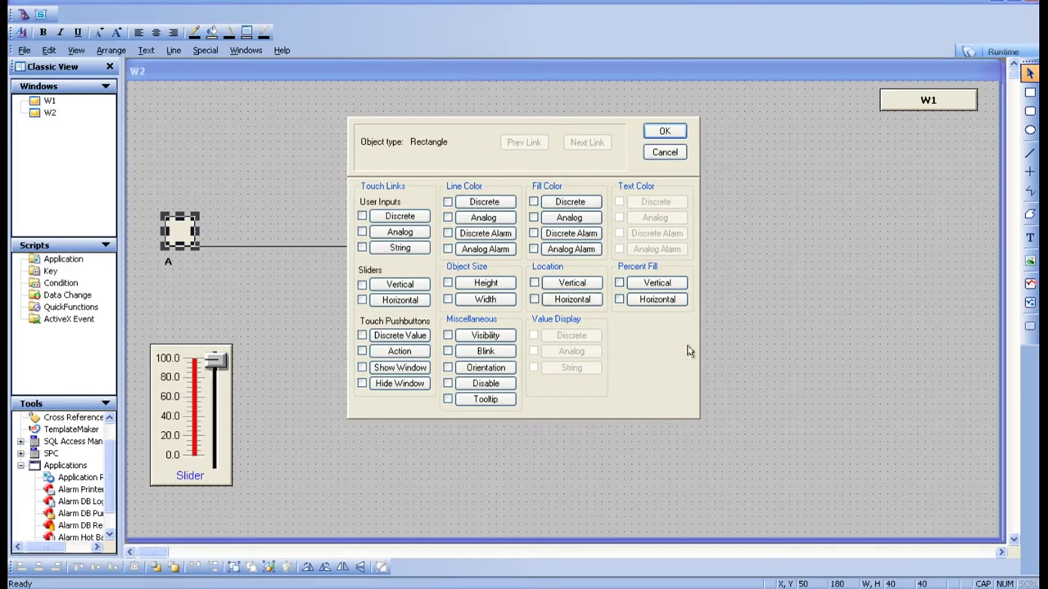
left_click(665, 152)
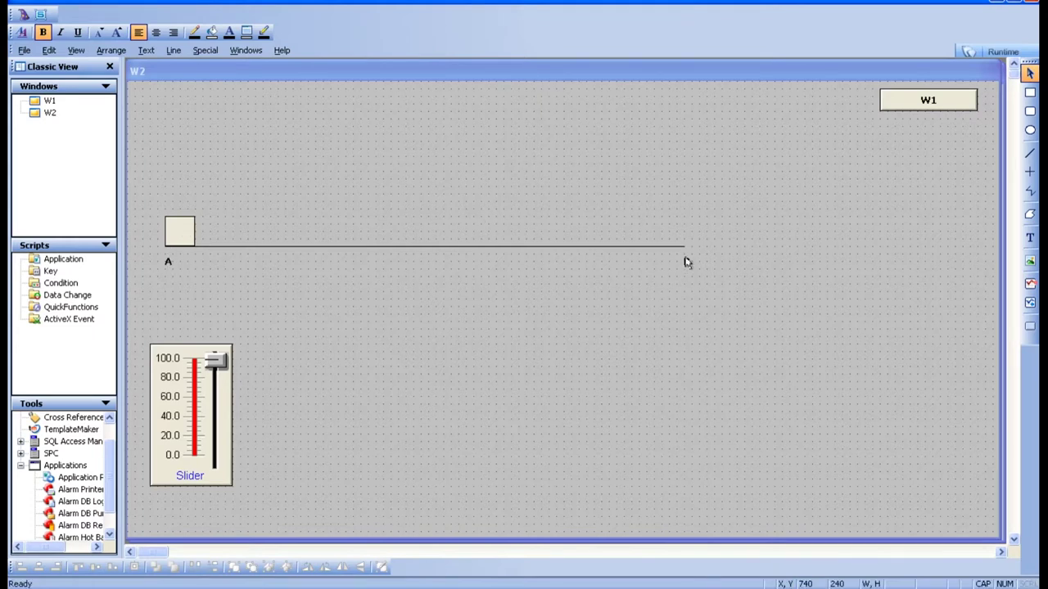
double_click(175, 419)
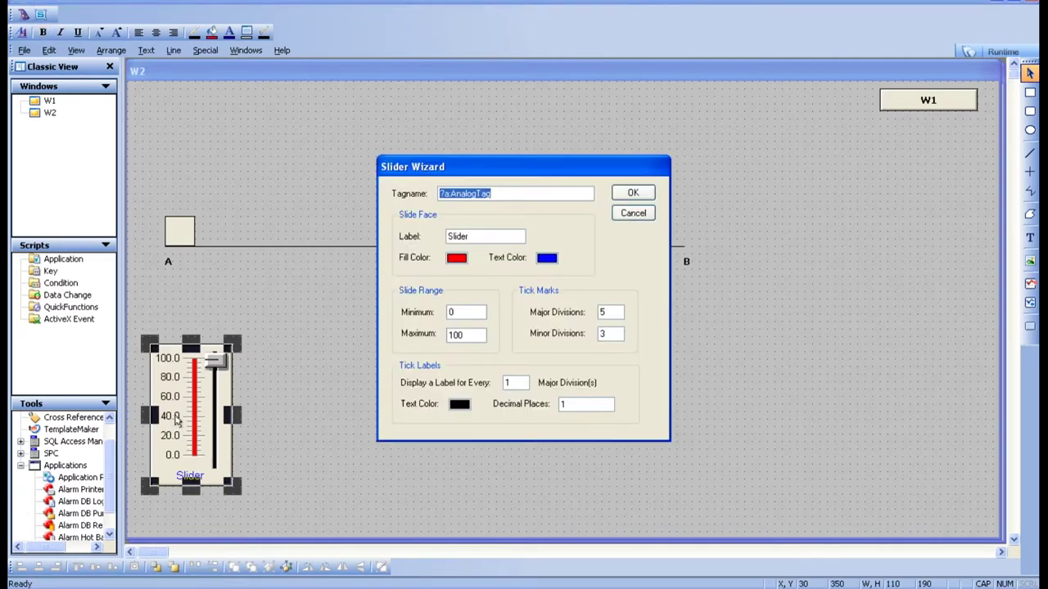
key("Delete")
left_click(635, 214)
left_click(353, 429)
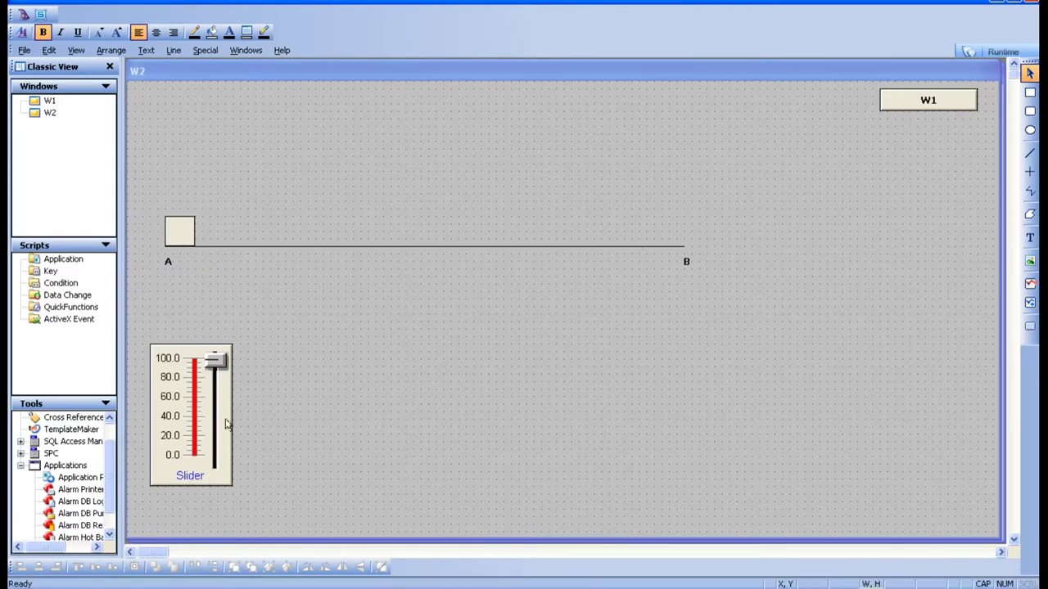
Assign the LEVEL tag to the slider and set its tick labels to 0 decimal places.
double_click(203, 440)
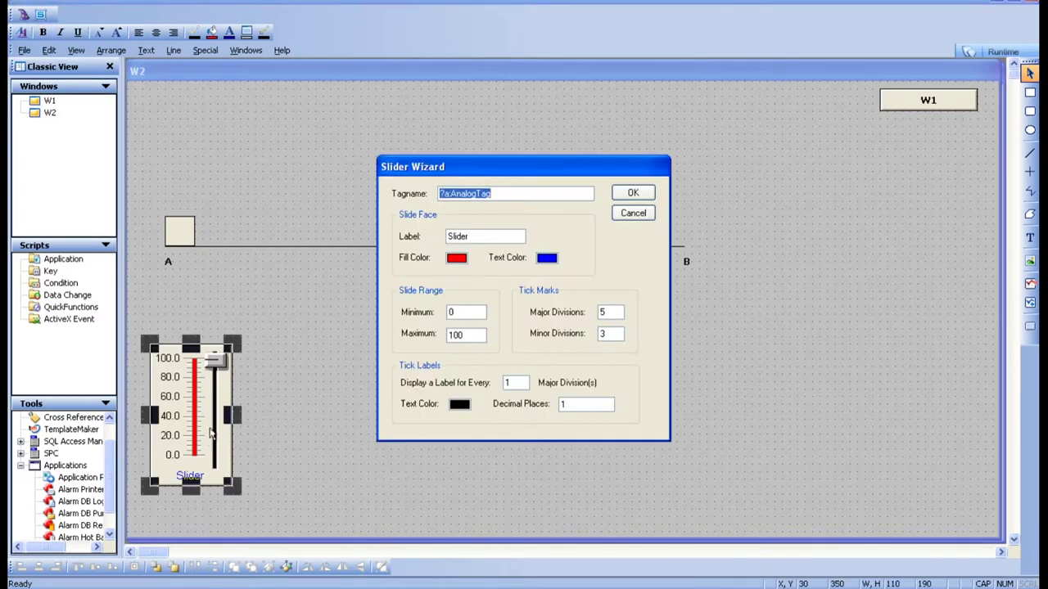
key("BackSpace")
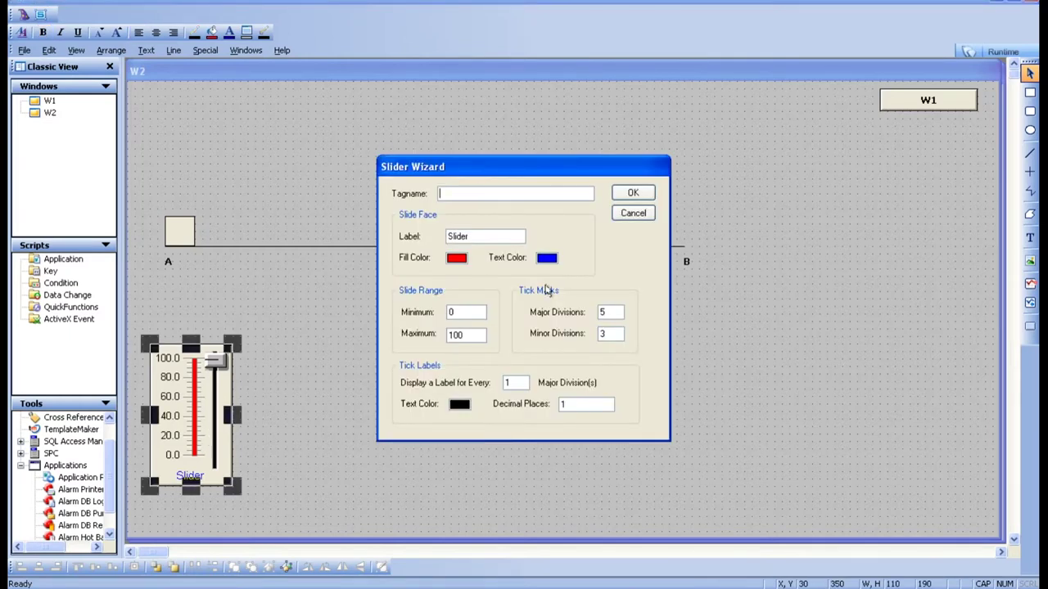
double_click(528, 193)
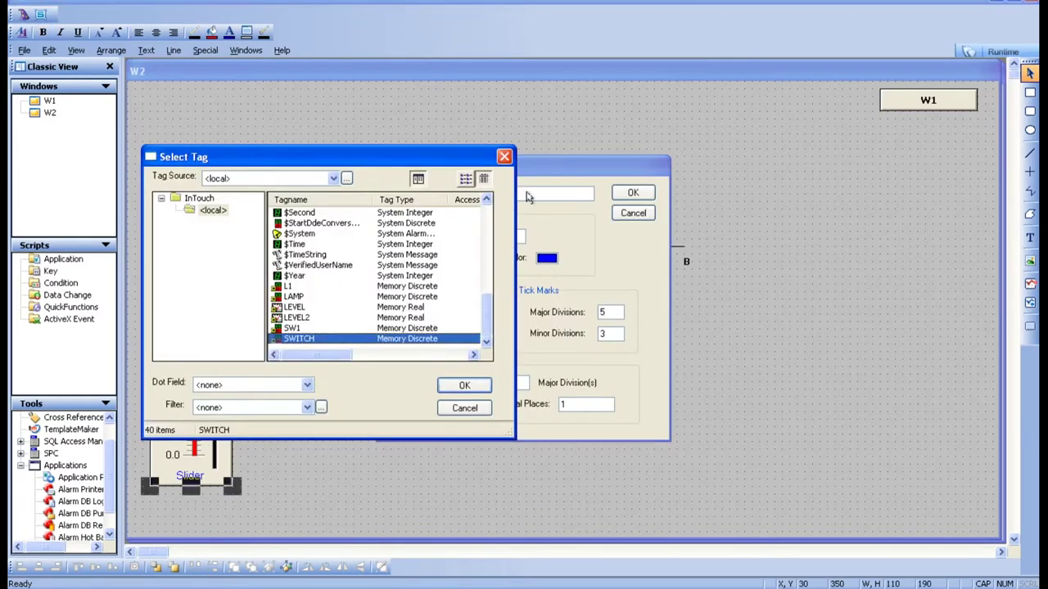
double_click(304, 309)
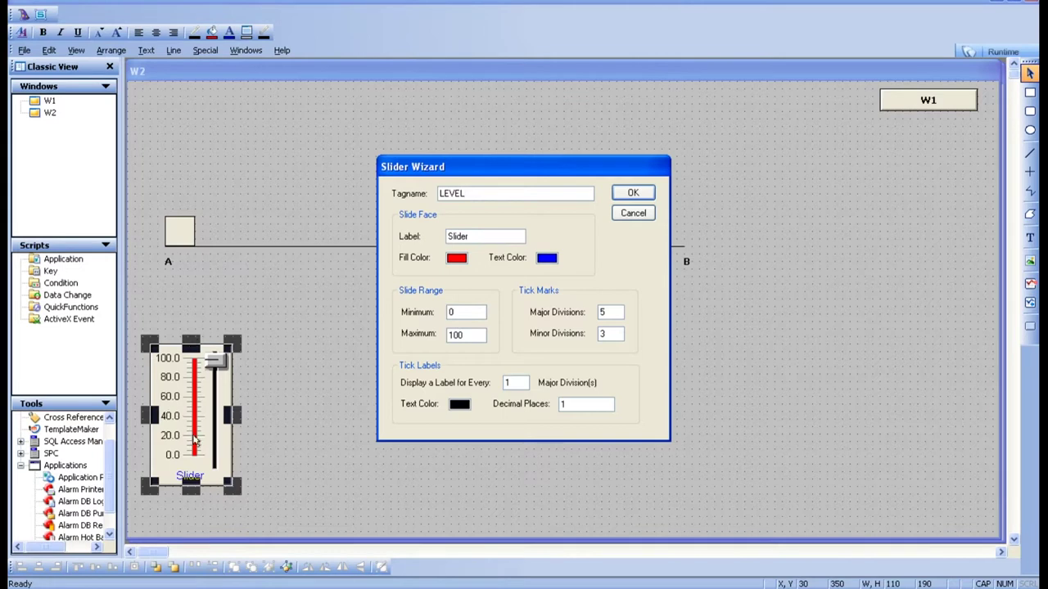
left_click(566, 407)
type("0")
left_click(634, 194)
left_click(334, 502)
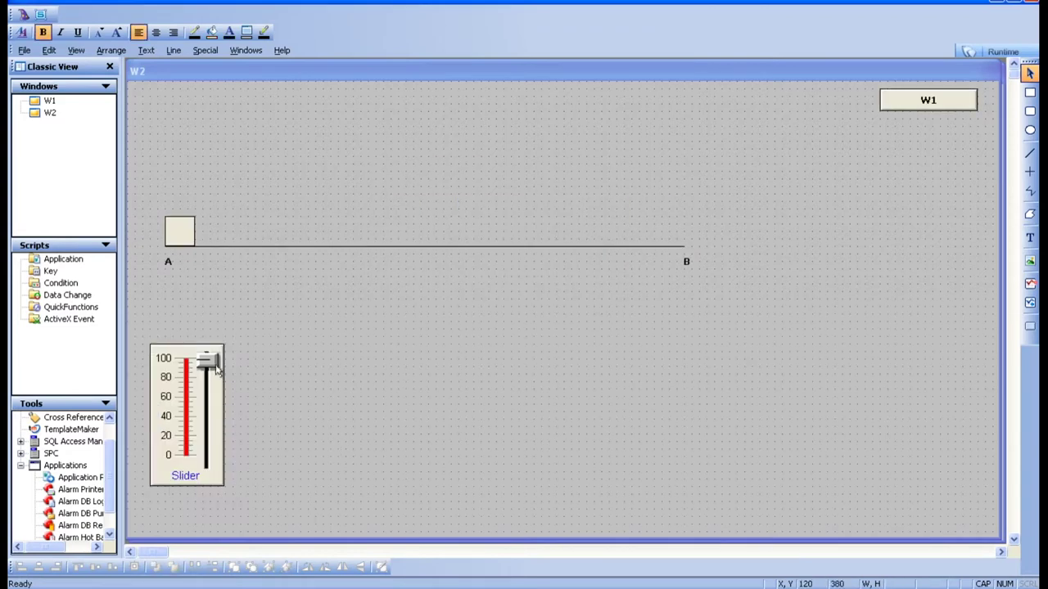
Link the square's horizontal location to the LEVEL tag, with values 0 to 100 and movement 0 to 100.
double_click(186, 231)
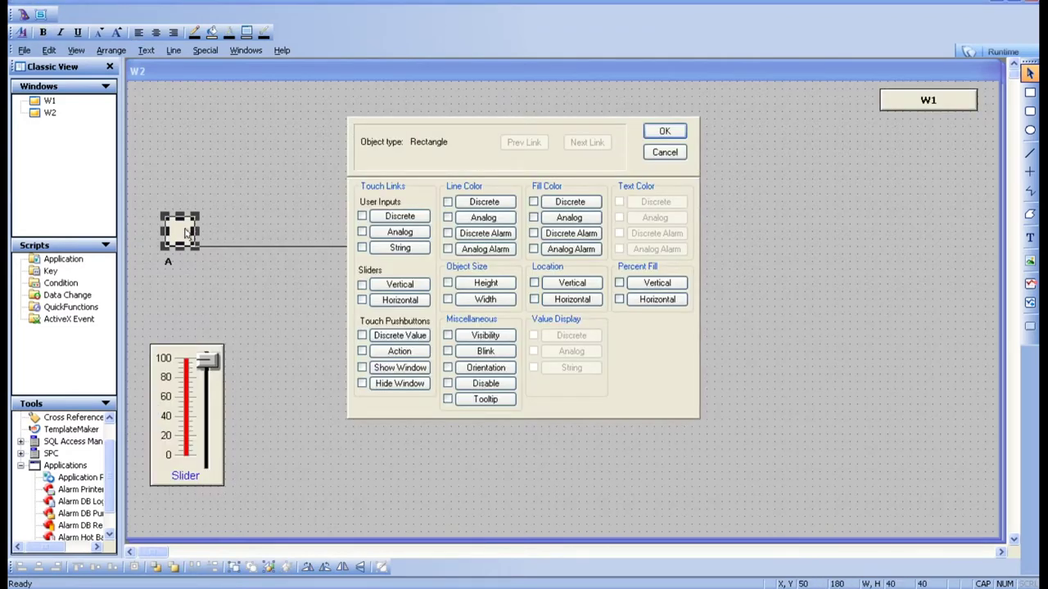
left_click(572, 300)
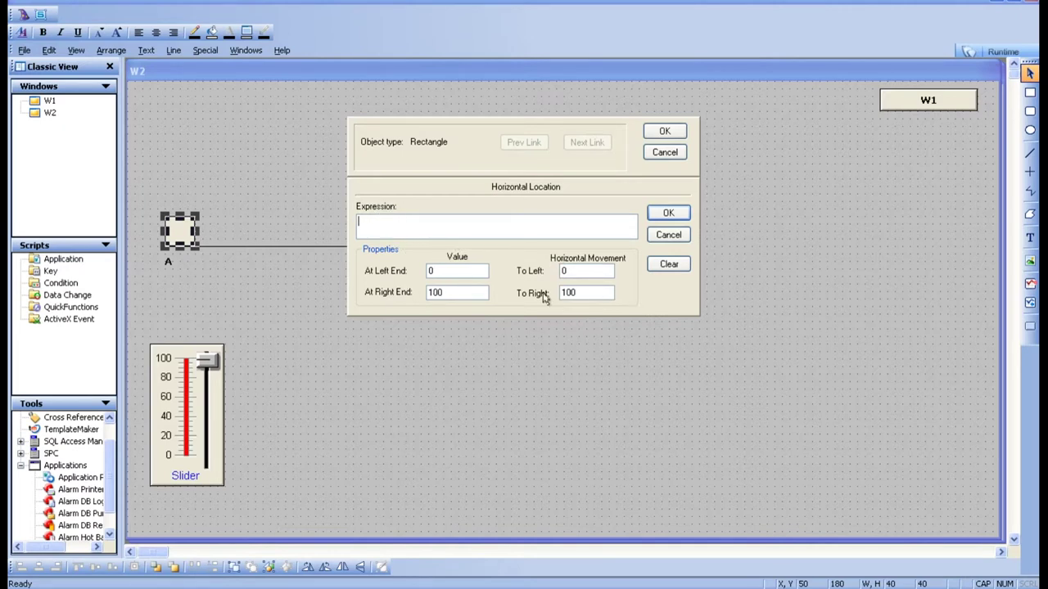
double_click(496, 230)
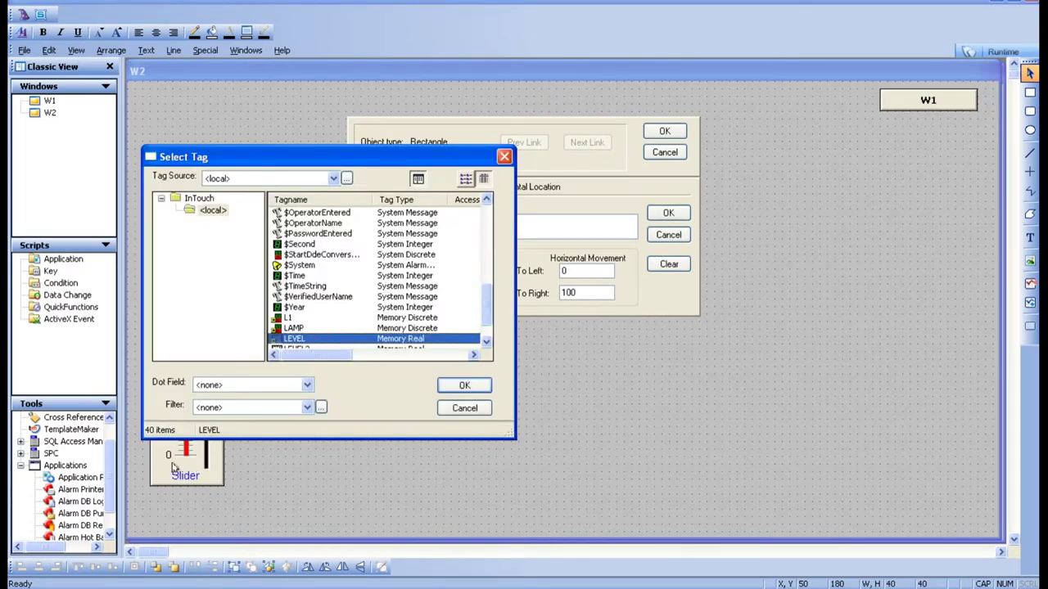
double_click(352, 338)
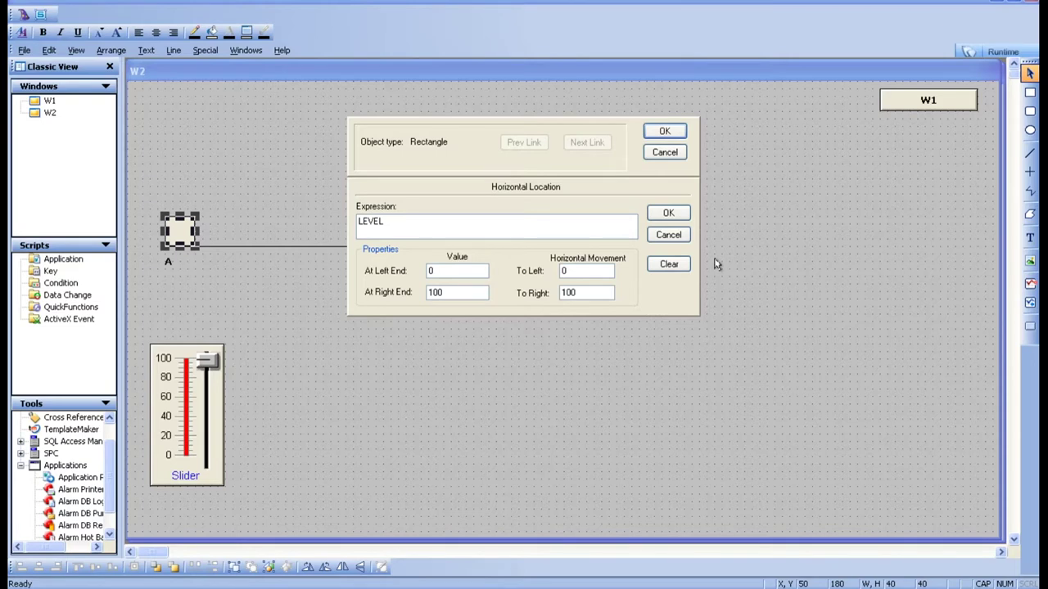
left_click(577, 271)
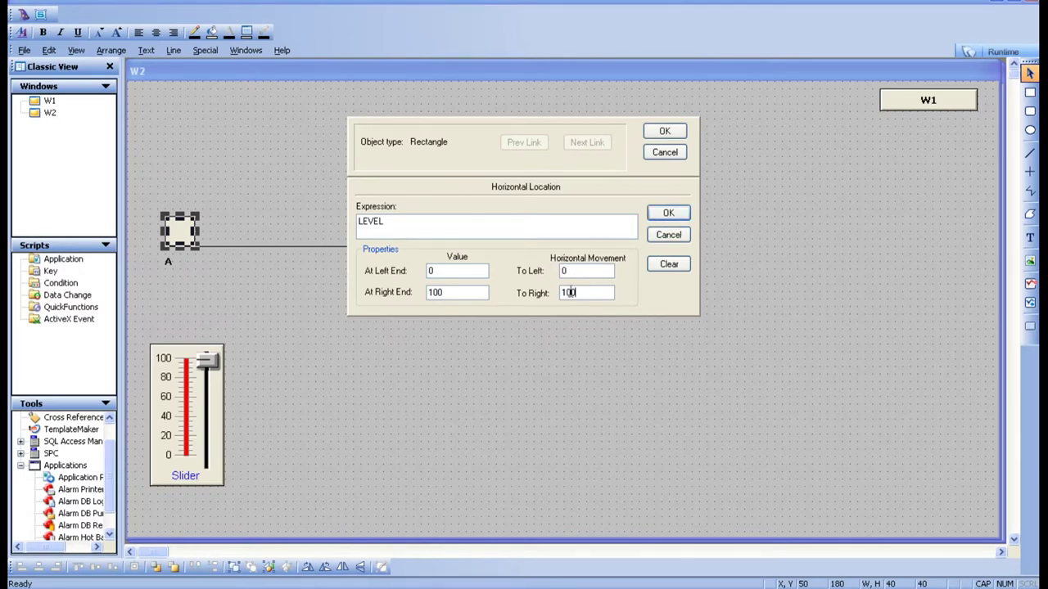
left_click(668, 214)
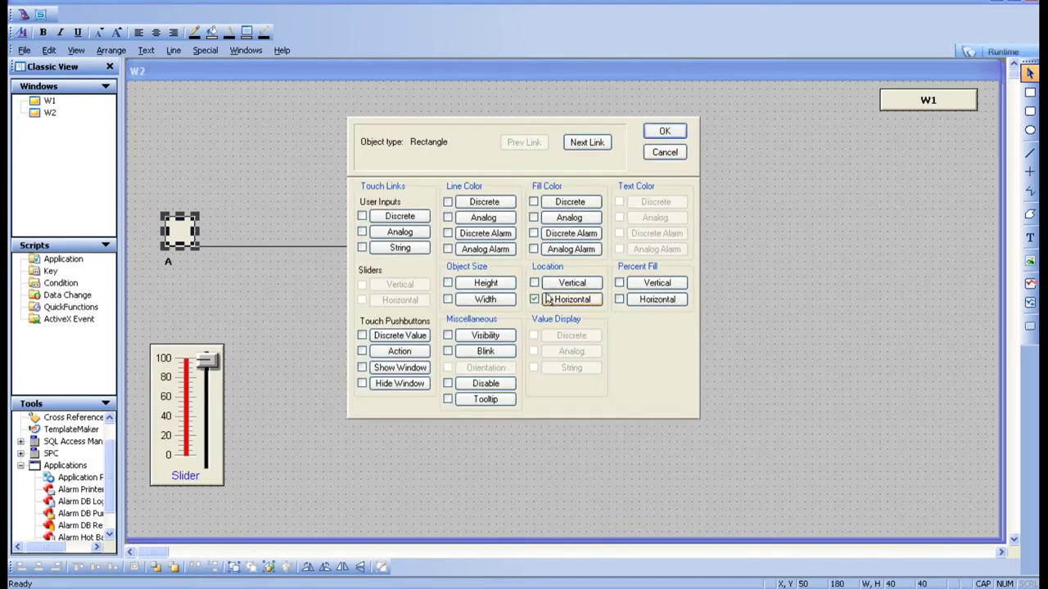
left_click(572, 301)
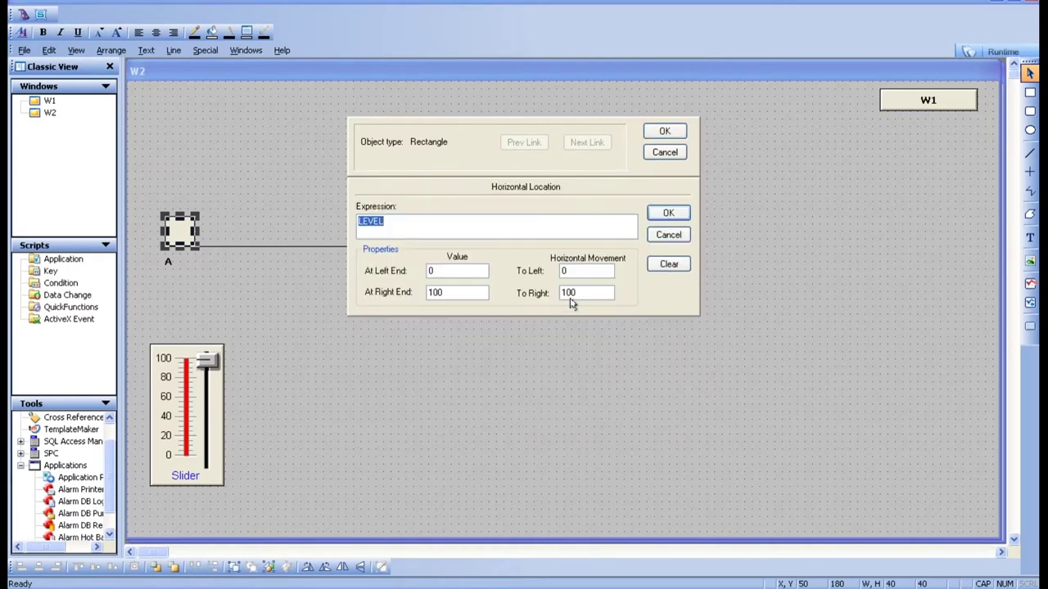
left_click(676, 215)
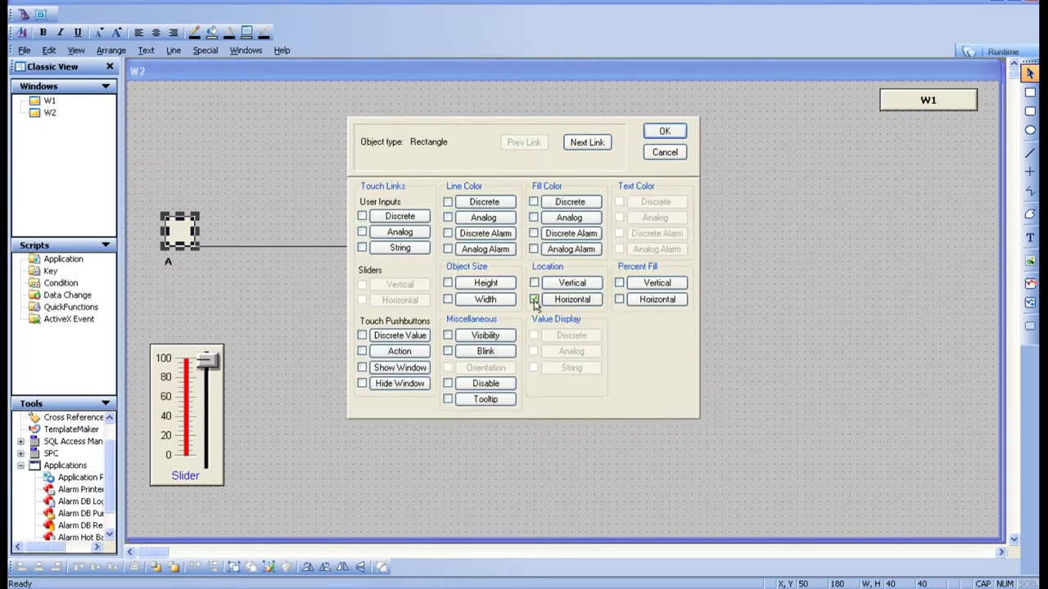
left_click(664, 132)
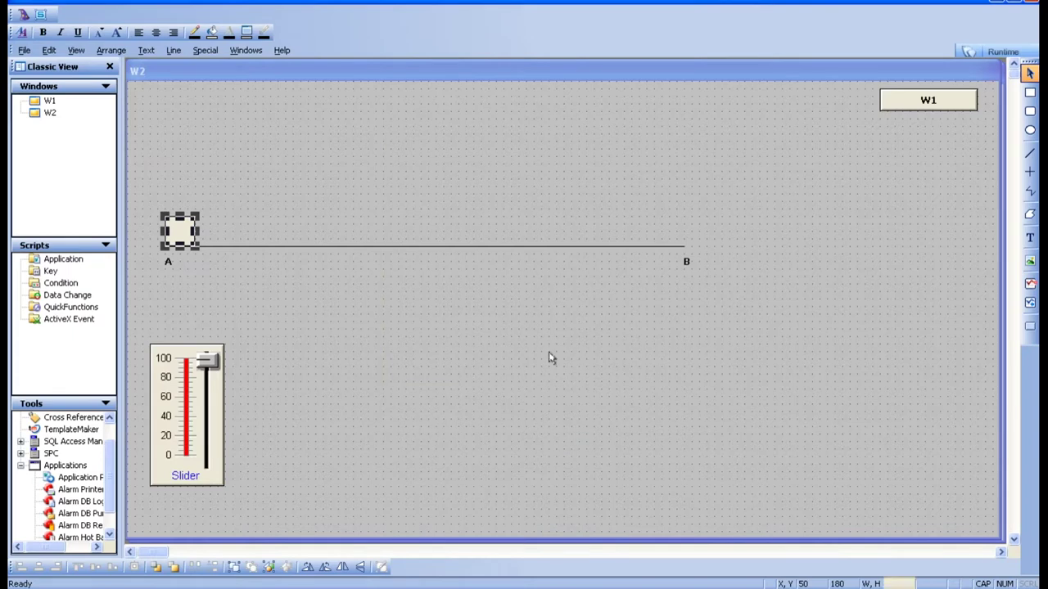
Switch to runtime and raise the slider to 100 to test the square's horizontal movement.
left_click(1005, 51)
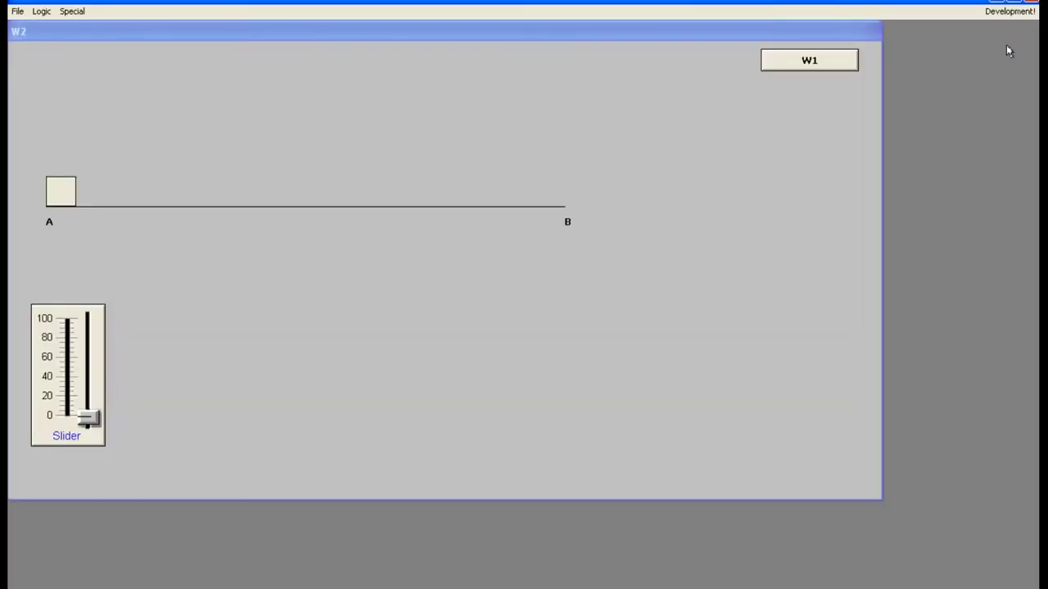
left_click(90, 419)
left_click_drag(90, 416, 88, 393)
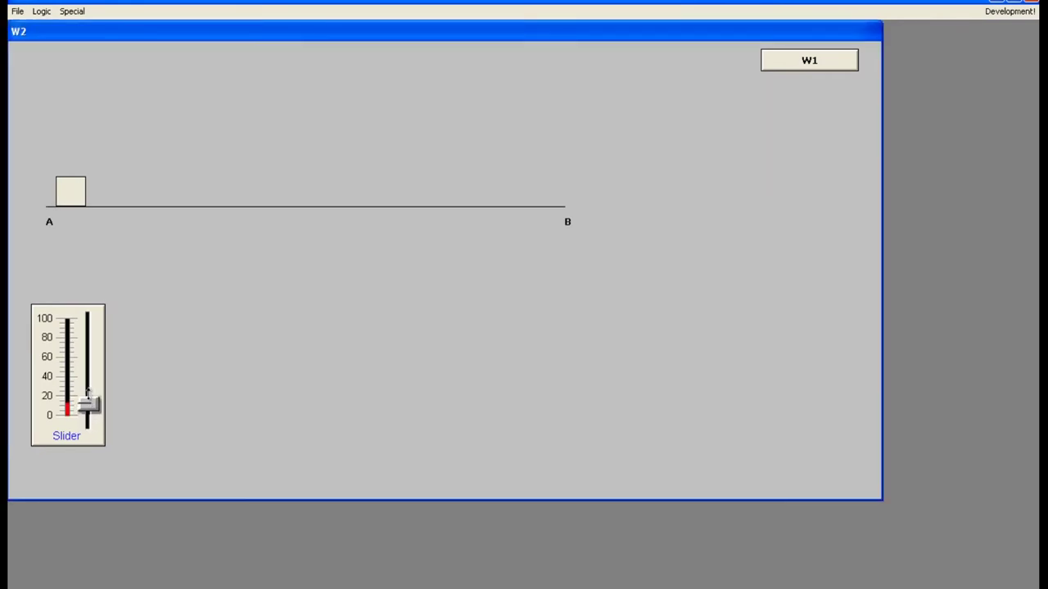
left_click_drag(88, 394, 84, 297)
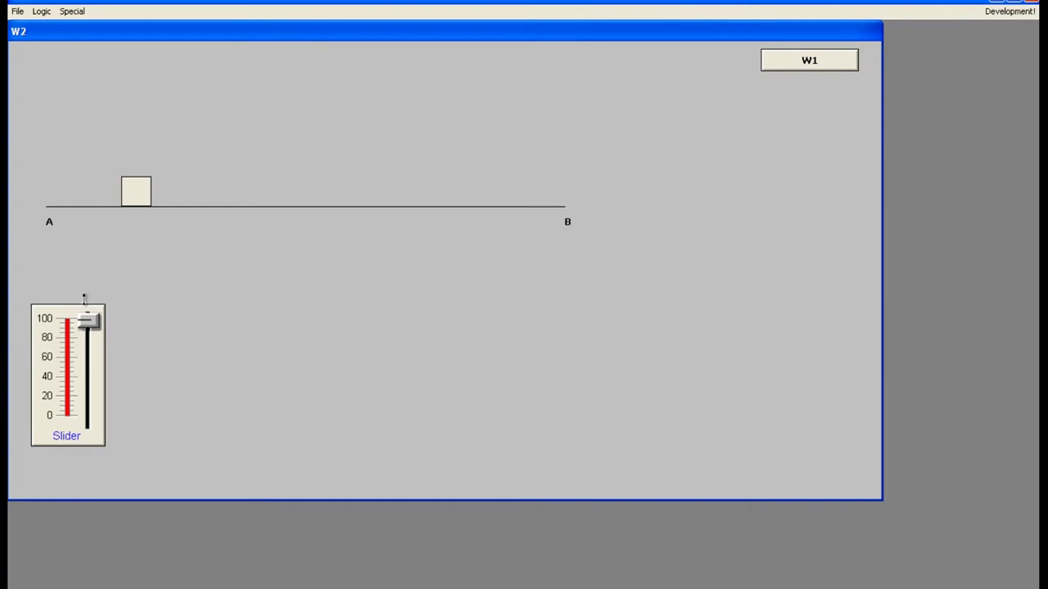
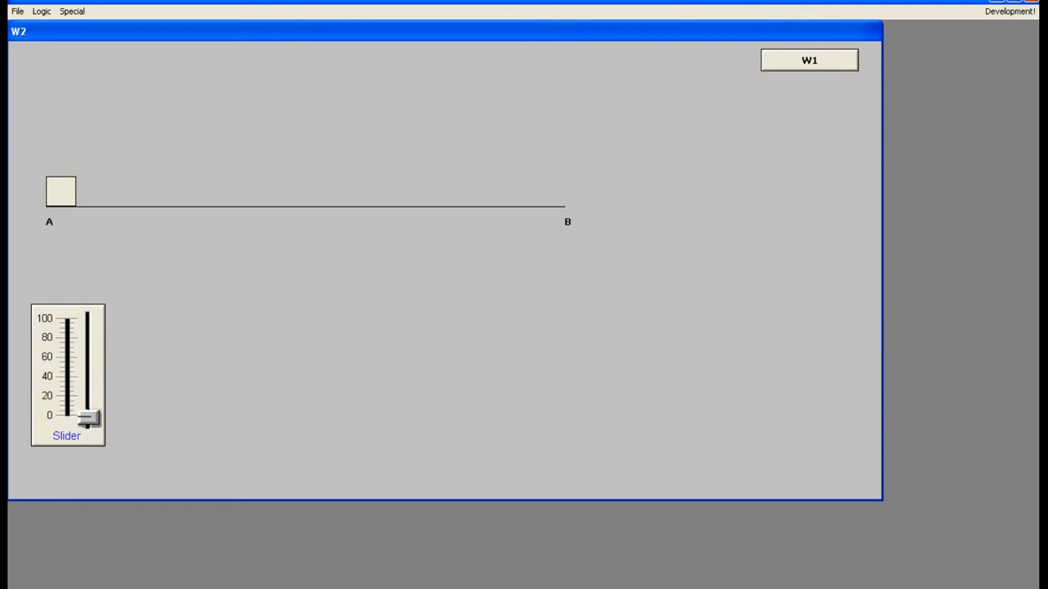
Return to development and set the square's horizontal movement to the right to 700.
left_click(1028, 14)
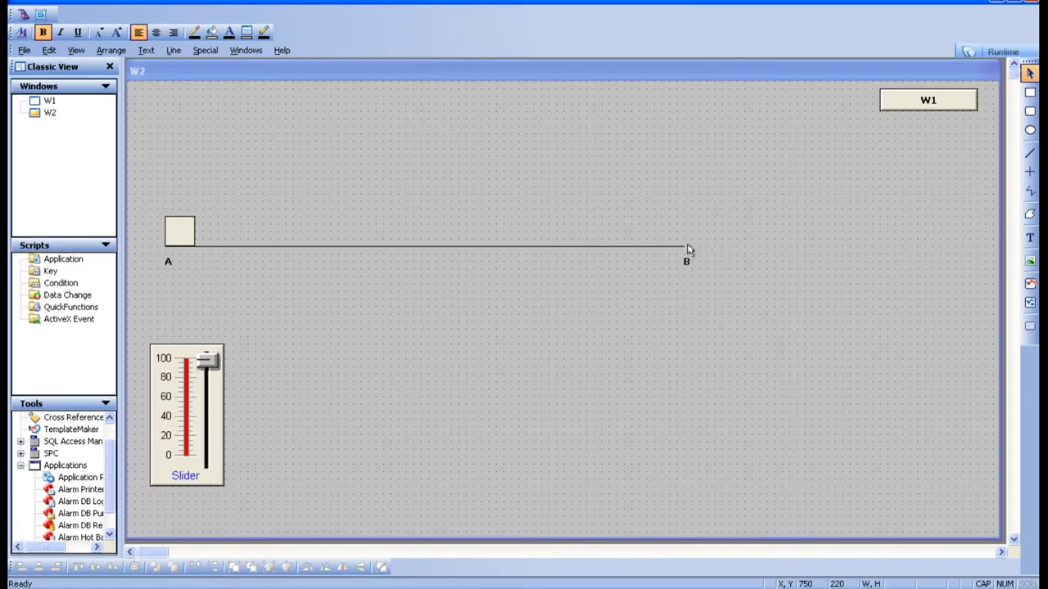
double_click(187, 230)
left_click(566, 298)
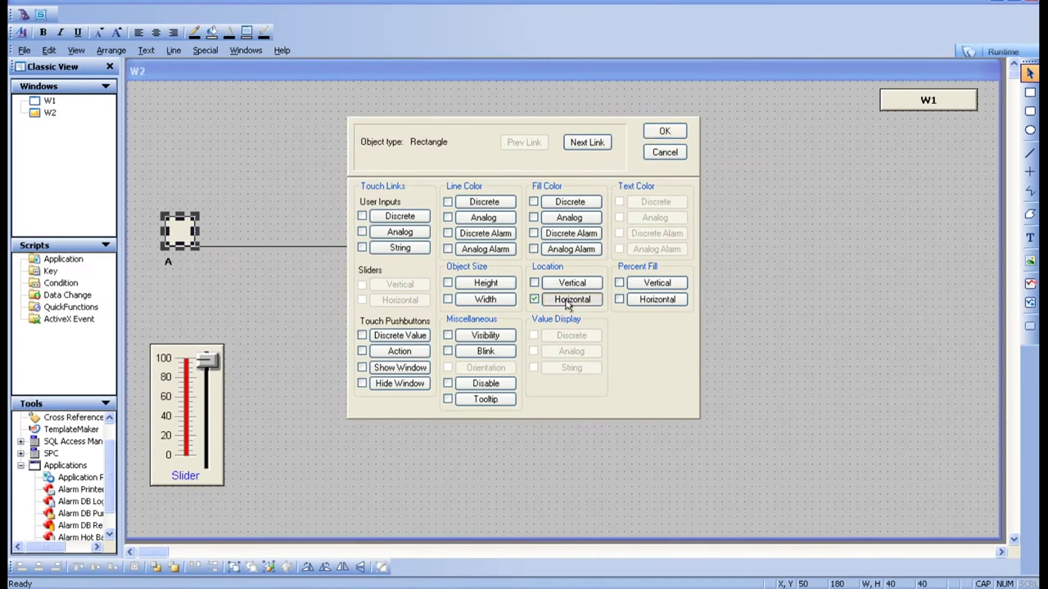
left_click(565, 293)
key("BackSpace")
type("700")
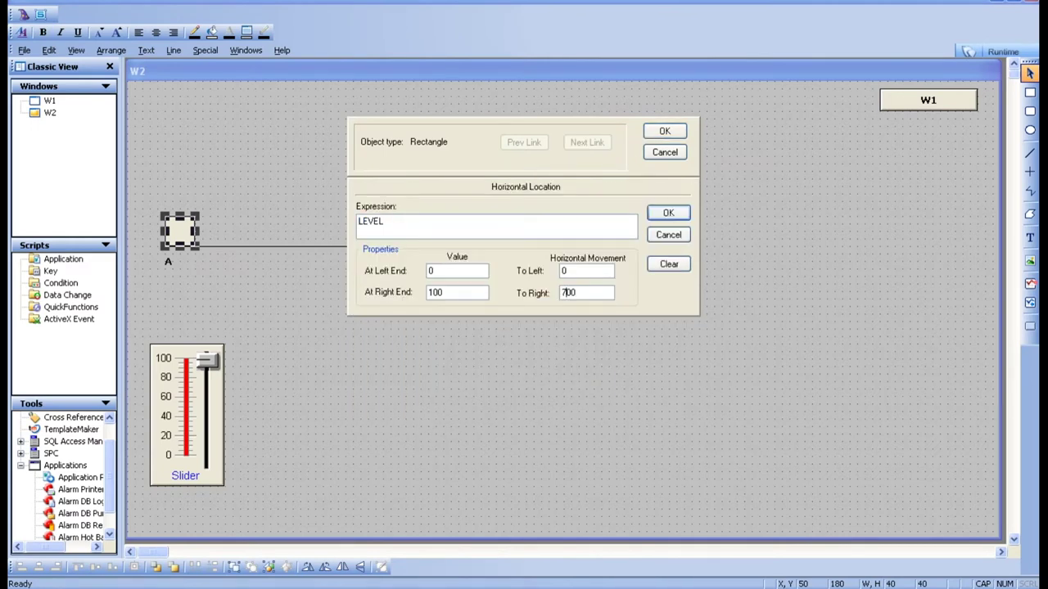
left_click(677, 217)
left_click(666, 130)
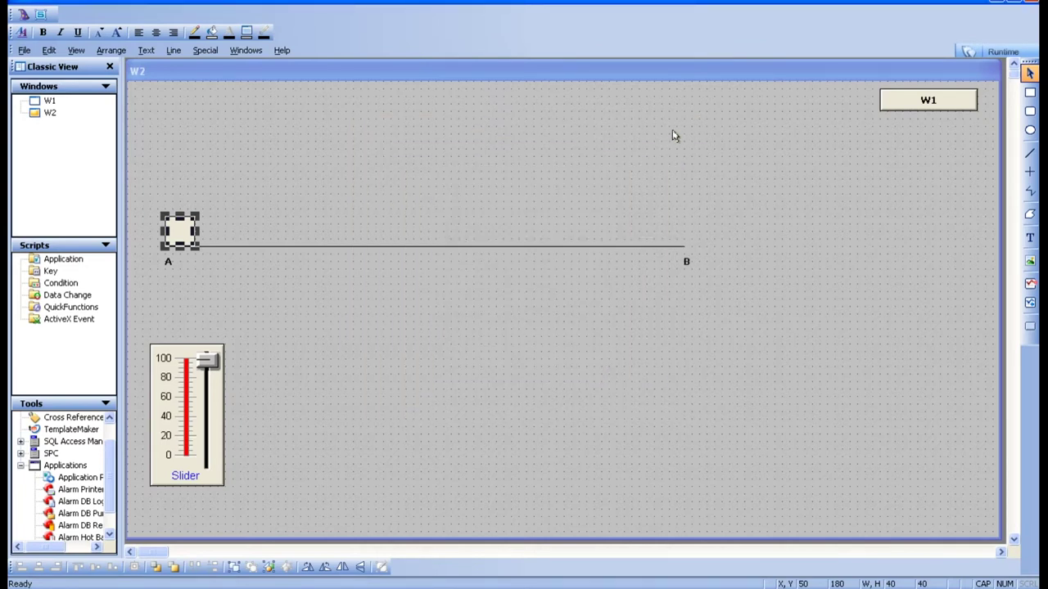
left_click(786, 247)
Switch to runtime and test the square's travel by raising the slider to 100 and lowering it back to 0.
left_click(987, 52)
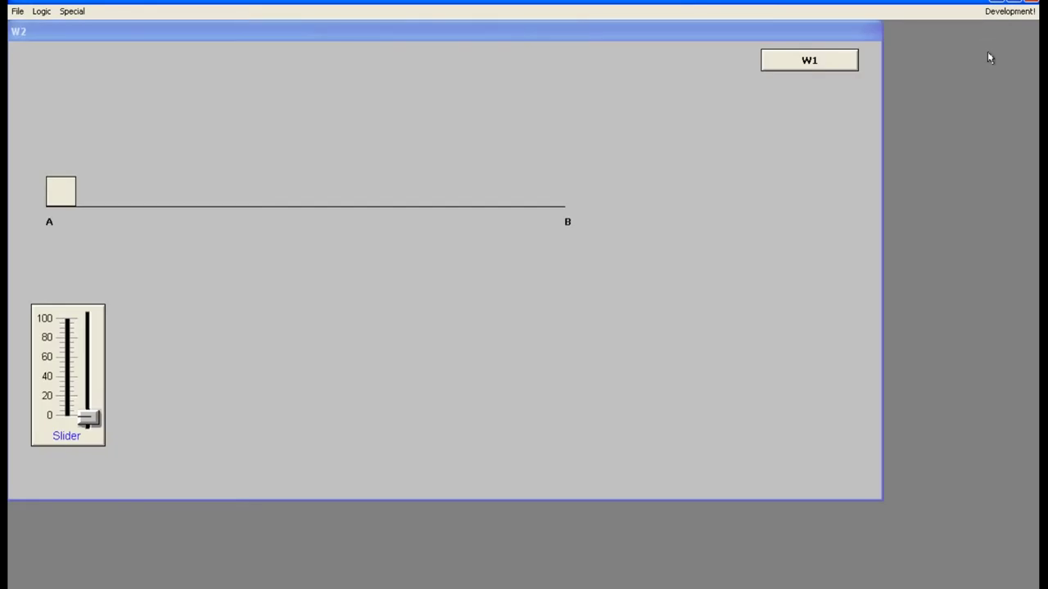
left_click_drag(80, 420, 82, 304)
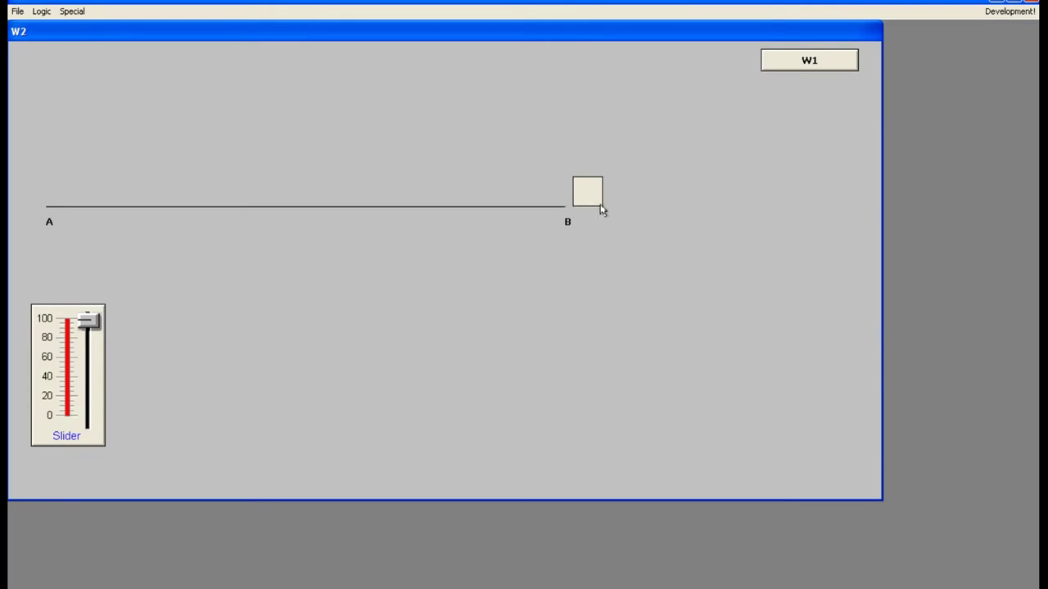
left_click(89, 322)
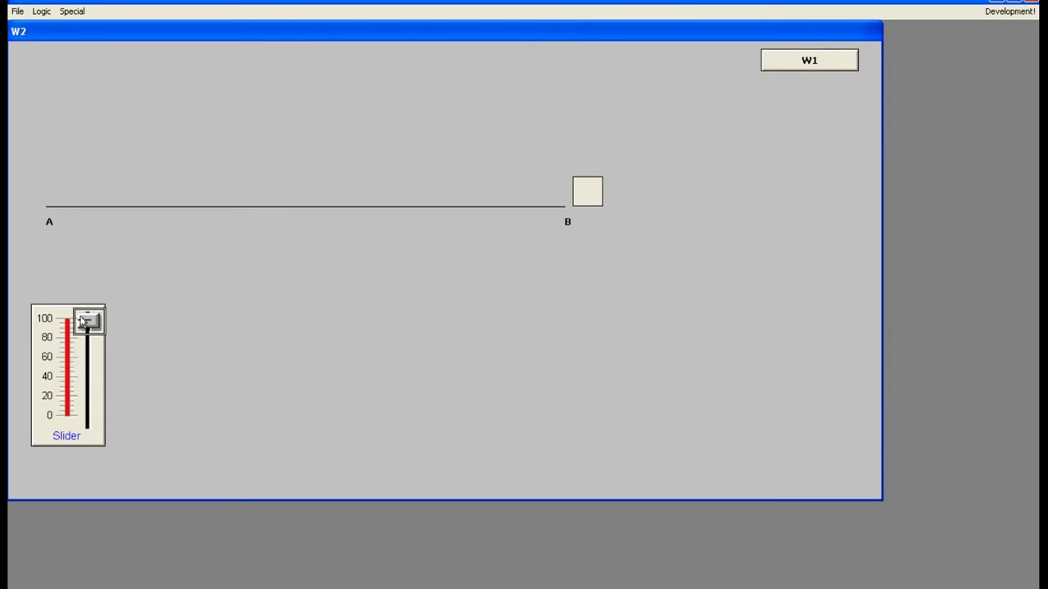
left_click_drag(88, 322, 92, 420)
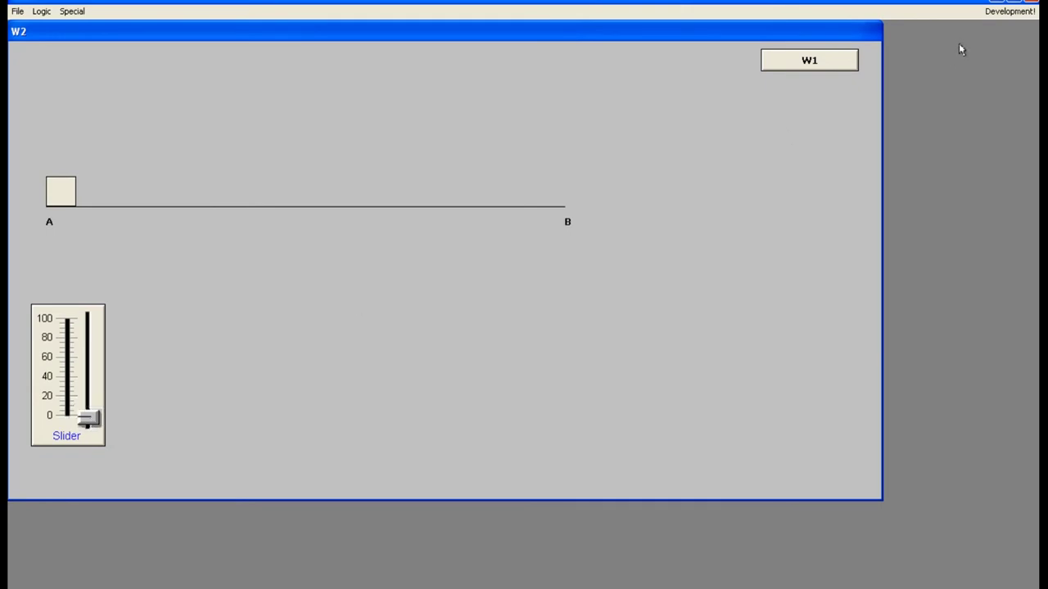
Return to development, duplicate the square and place the copy above the B end of the line.
left_click(1003, 12)
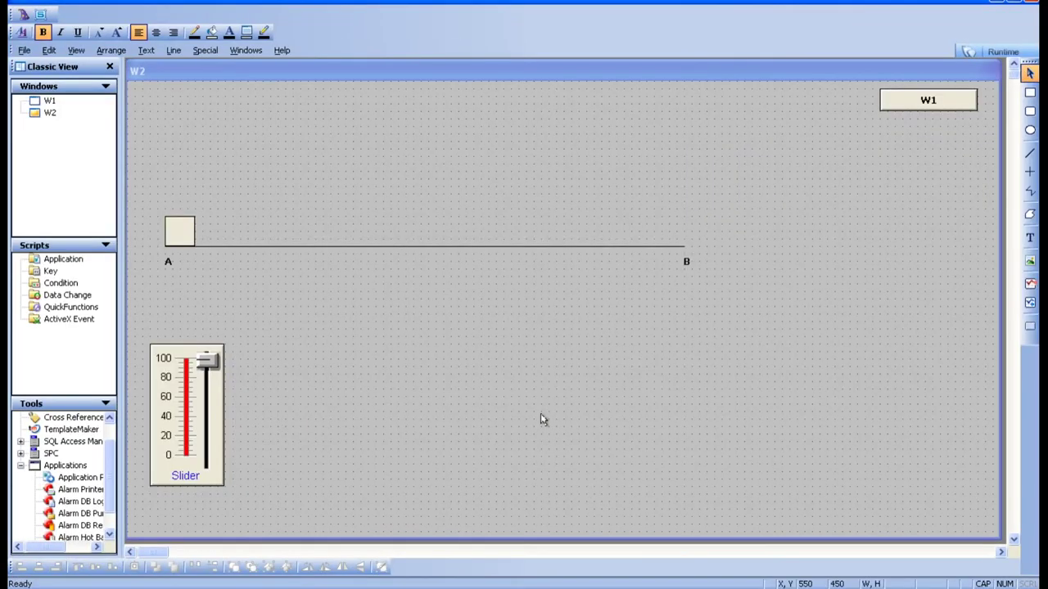
left_click(188, 241)
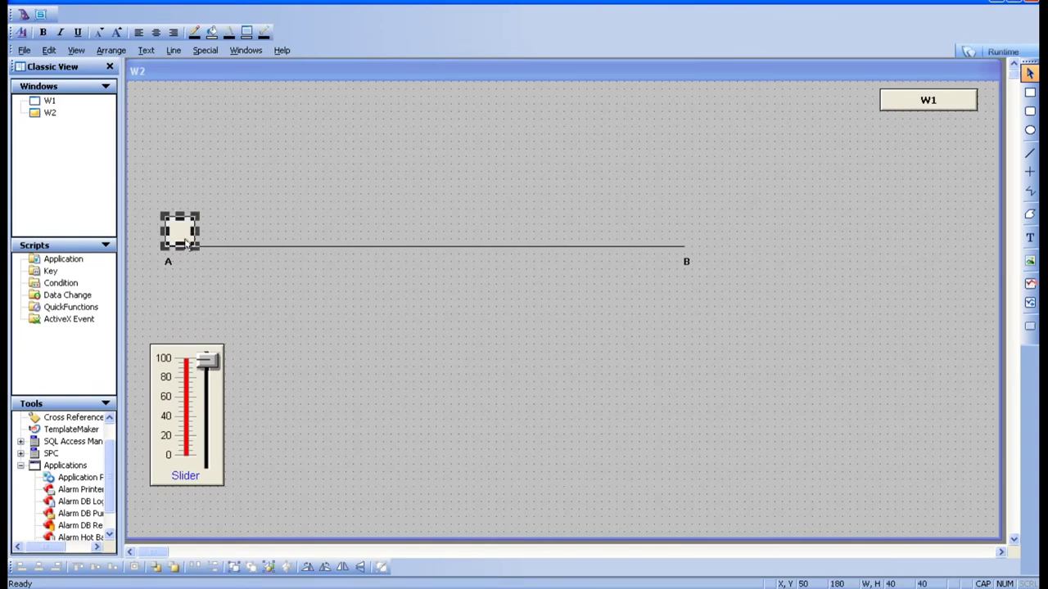
right_click(187, 242)
left_click(225, 270)
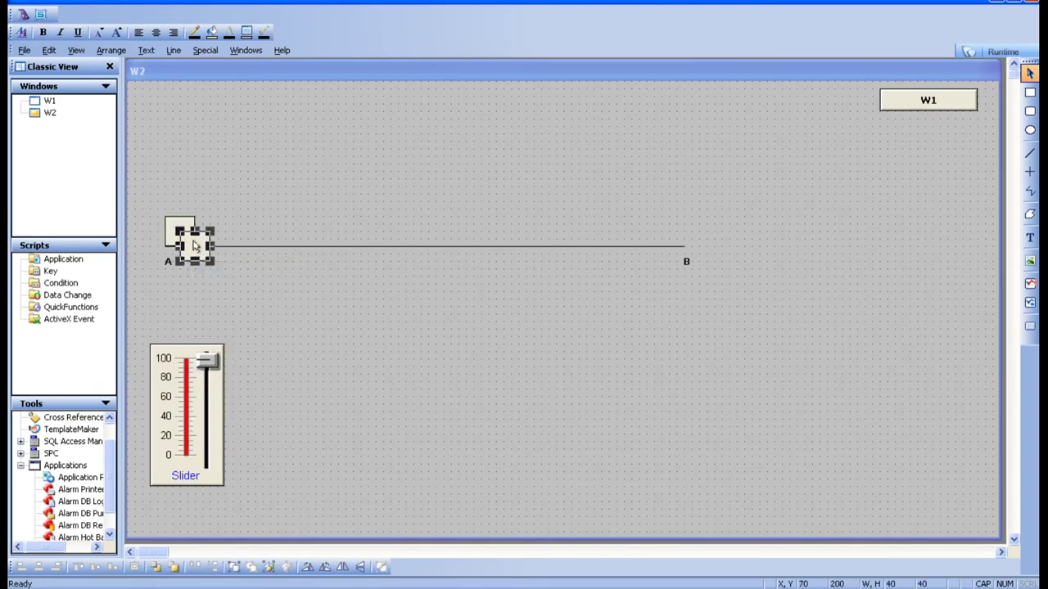
left_click_drag(195, 245, 701, 172)
left_click(737, 249)
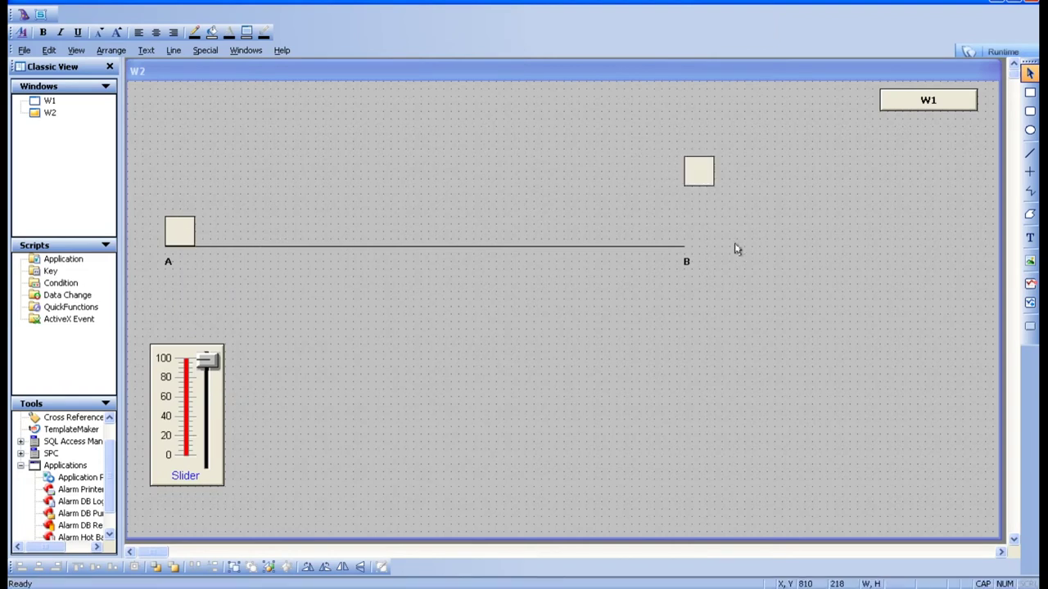
left_click(695, 169)
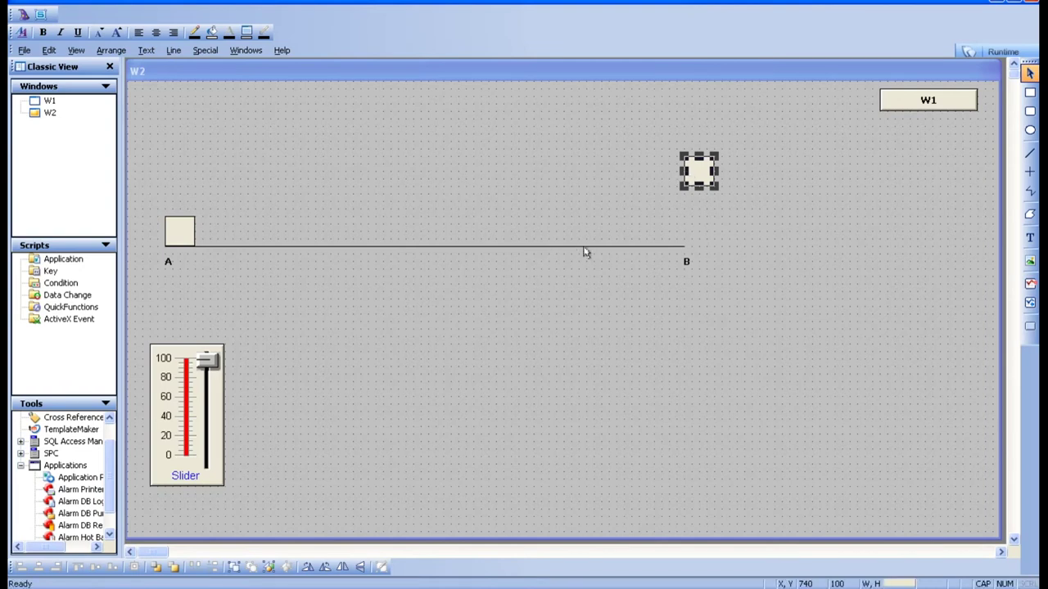
left_click(540, 350)
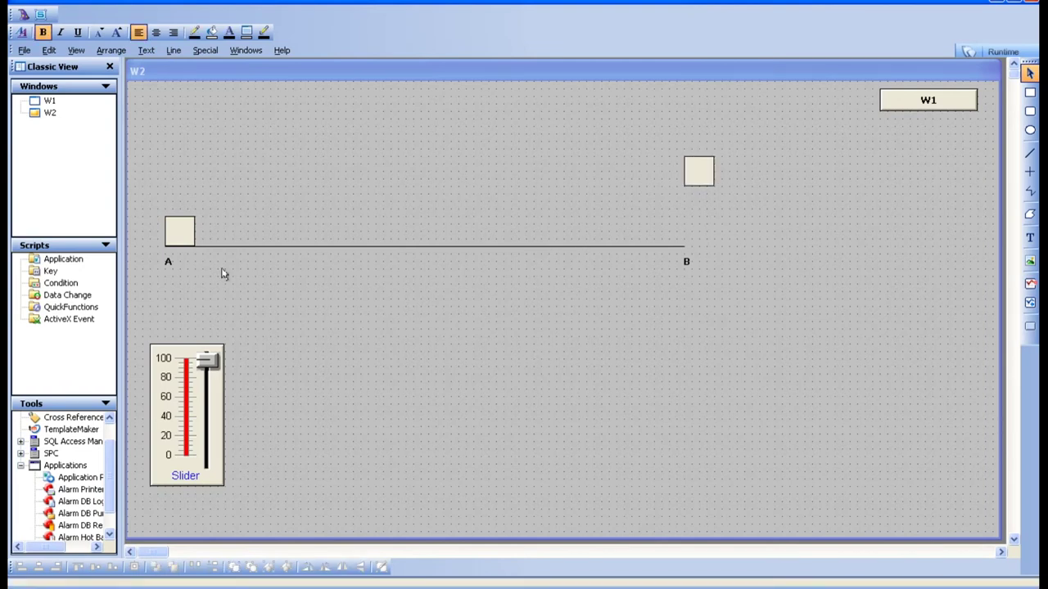
Review the horizontal location link settings of the original square at A.
double_click(183, 233)
left_click(597, 301)
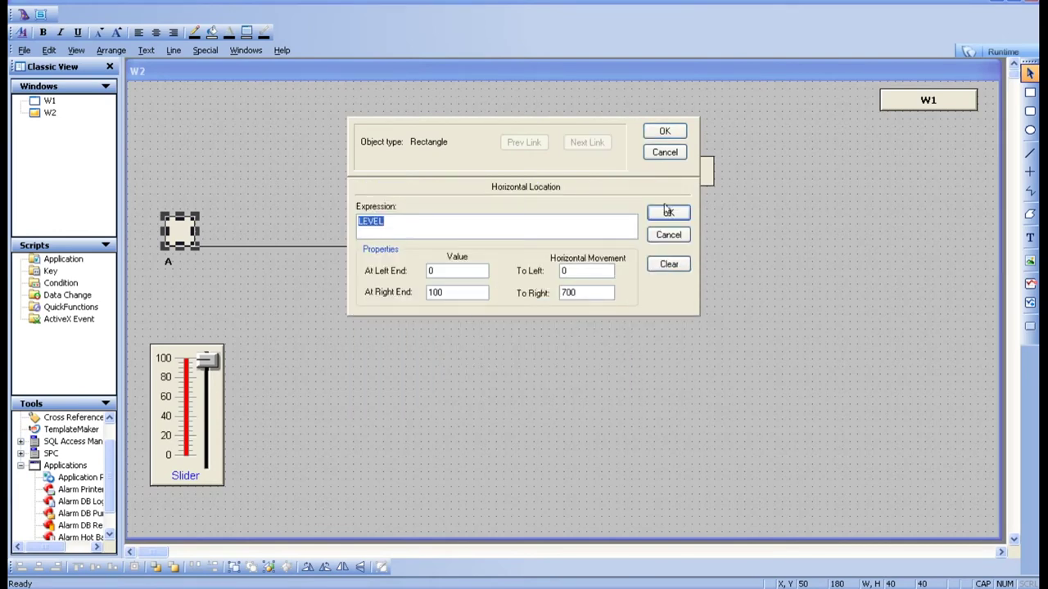
left_click(682, 213)
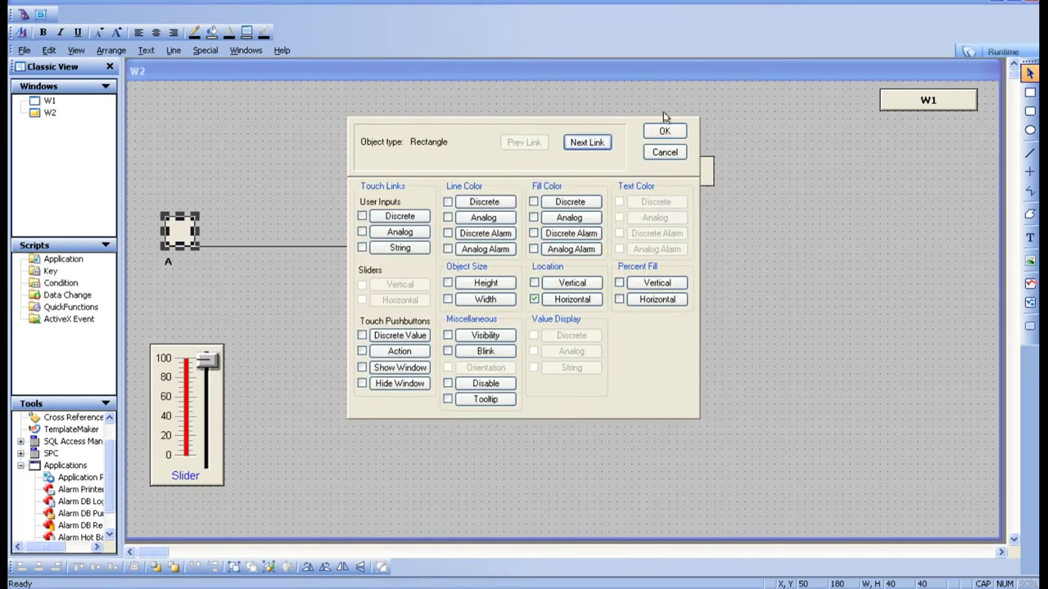
left_click(664, 131)
In the copied square's horizontal location link, set the left end value to 100 and the right end value to 0.
left_click(698, 171)
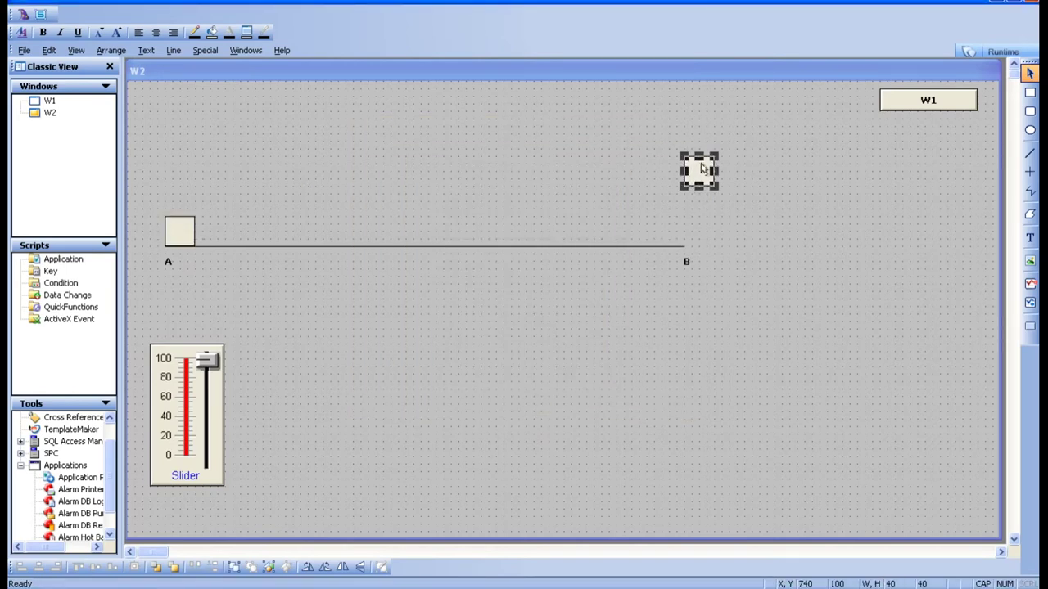
double_click(701, 169)
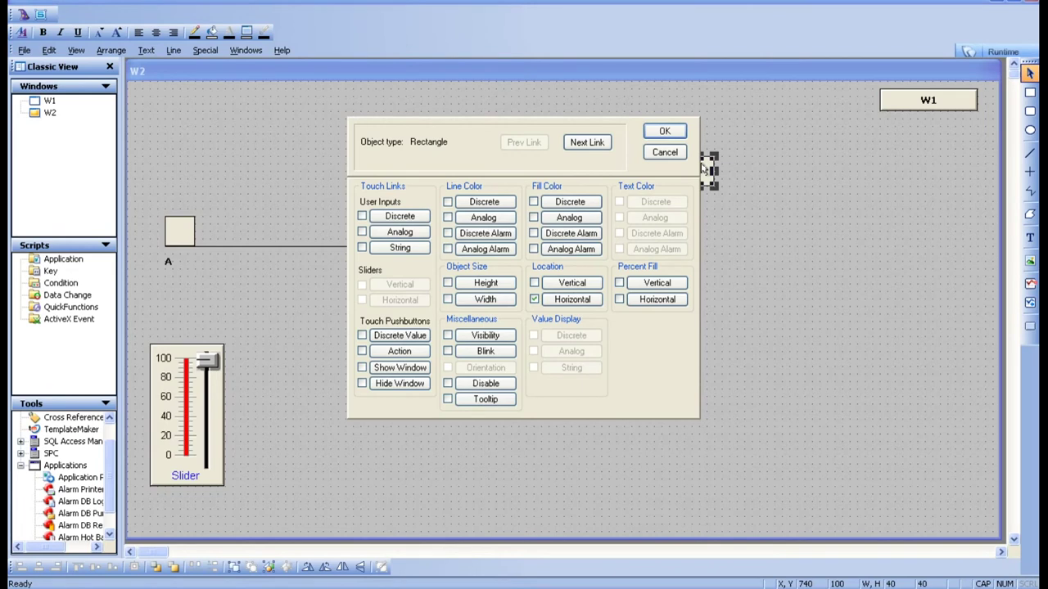
left_click(570, 301)
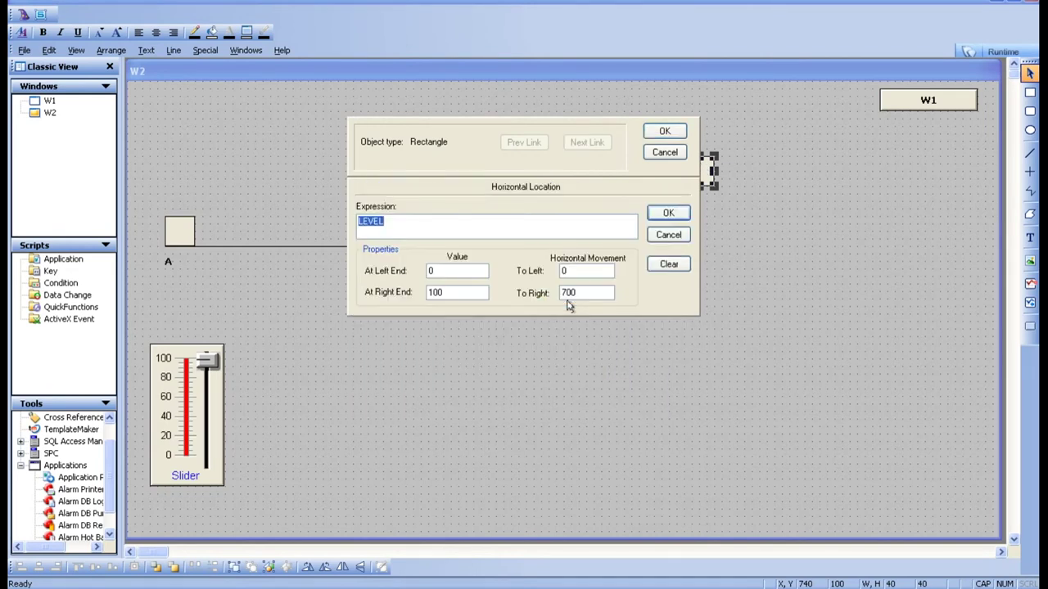
left_click(428, 271)
type("100")
double_click(444, 293)
type("0")
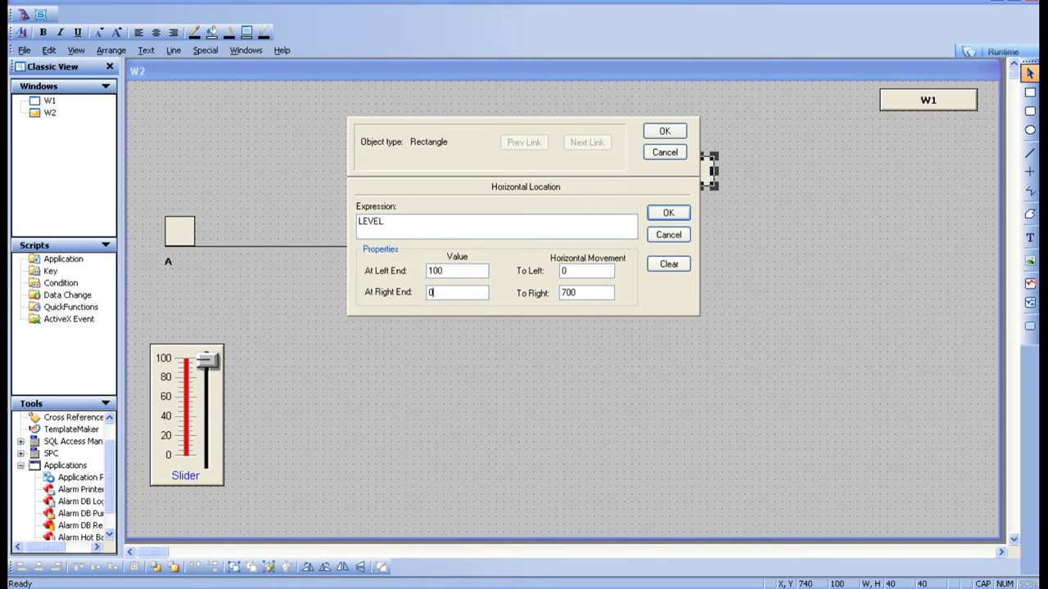
Set the copied square's horizontal movement to 700 to the left and 0 to the right.
left_click(564, 271)
type("7")
left_click(571, 292)
key("BackSpace")
key("BackSpace")
left_click(667, 212)
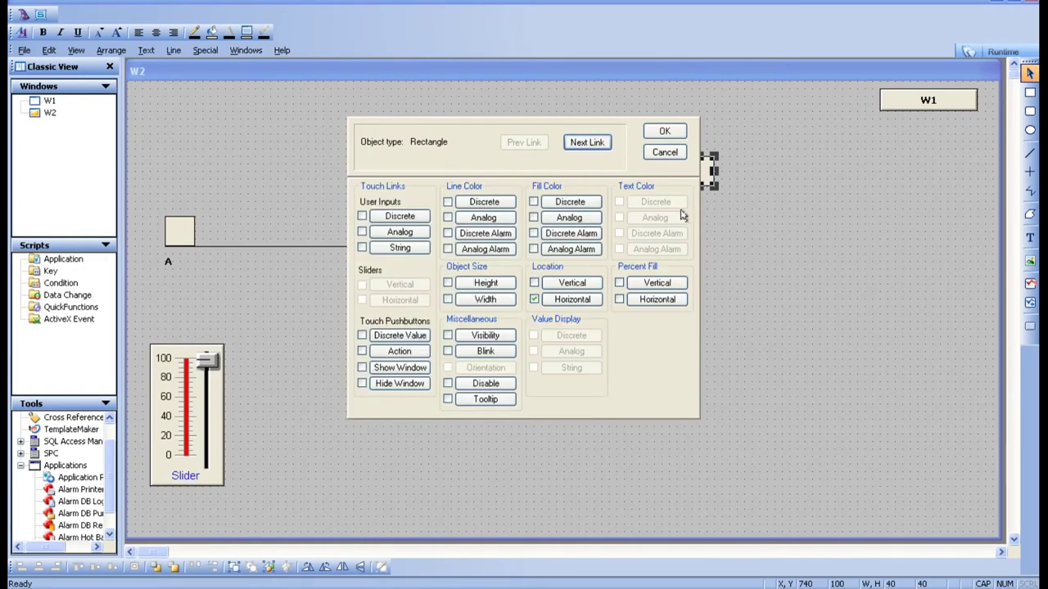
left_click(670, 131)
left_click(763, 305)
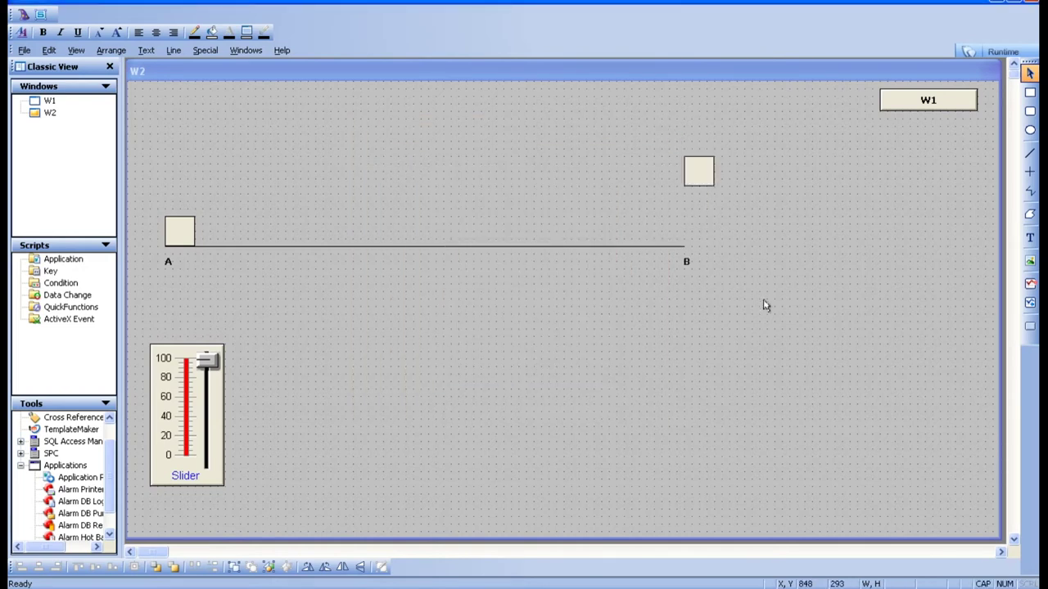
Switch to runtime and test both squares' opposite movement by raising the slider to 100 and lowering it to 0.
left_click(1001, 51)
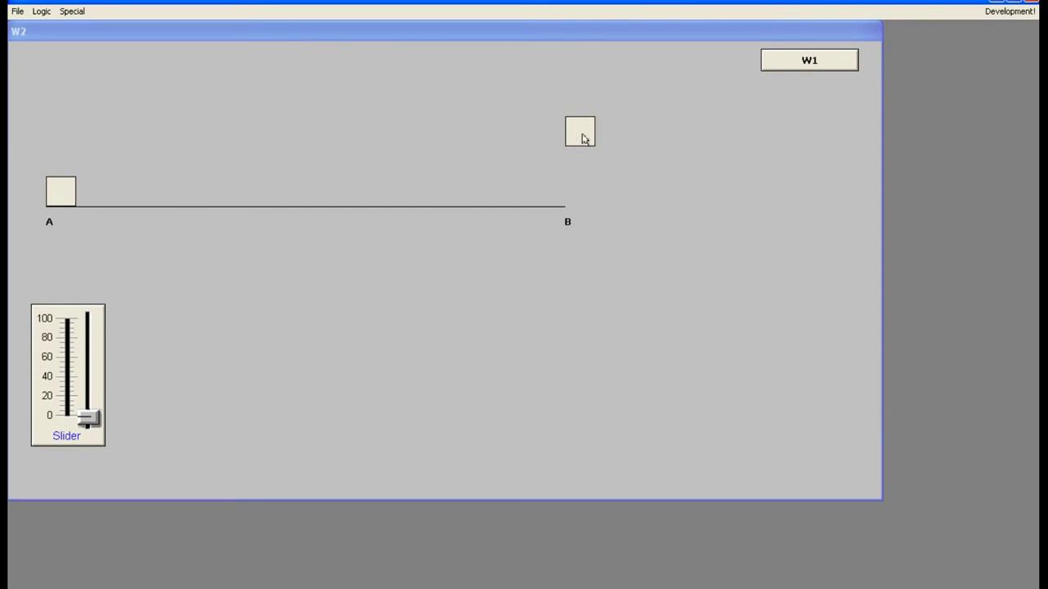
left_click(69, 196)
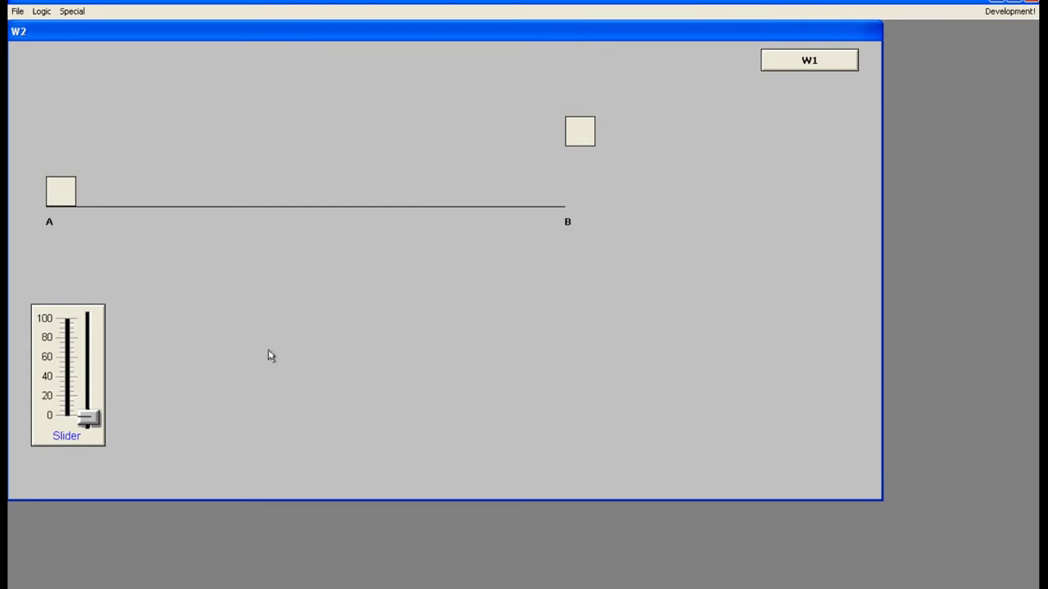
left_click(86, 415)
left_click_drag(86, 416, 92, 360)
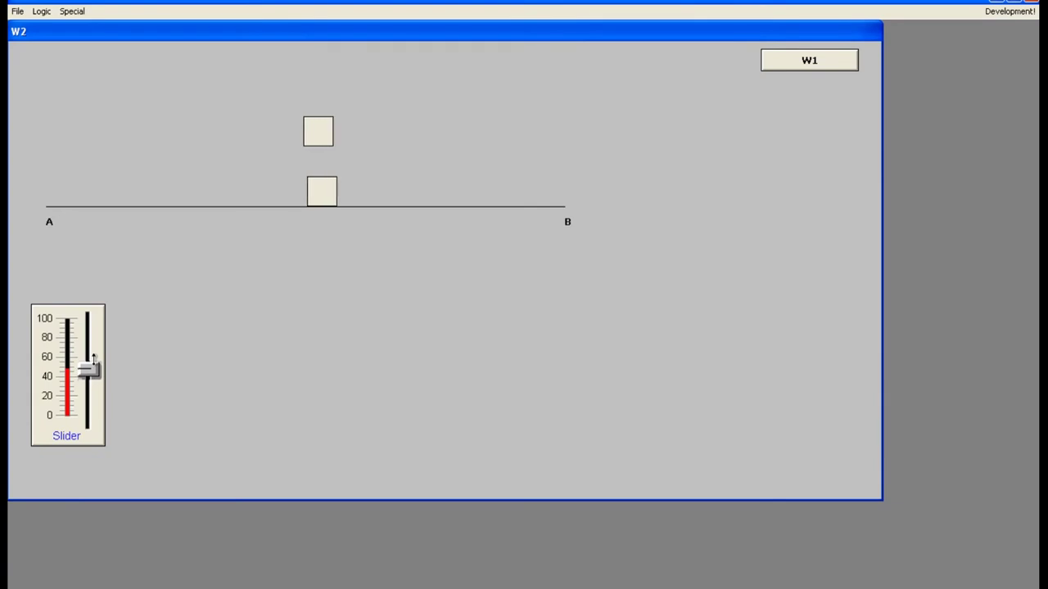
left_click_drag(94, 360, 87, 315)
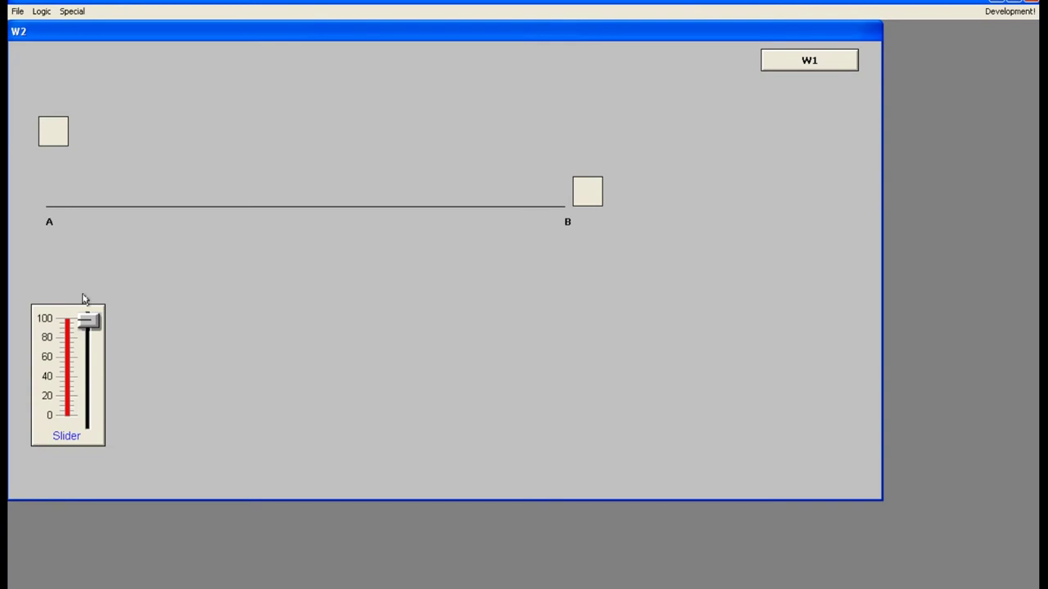
left_click_drag(89, 318, 91, 367)
left_click_drag(86, 326, 87, 417)
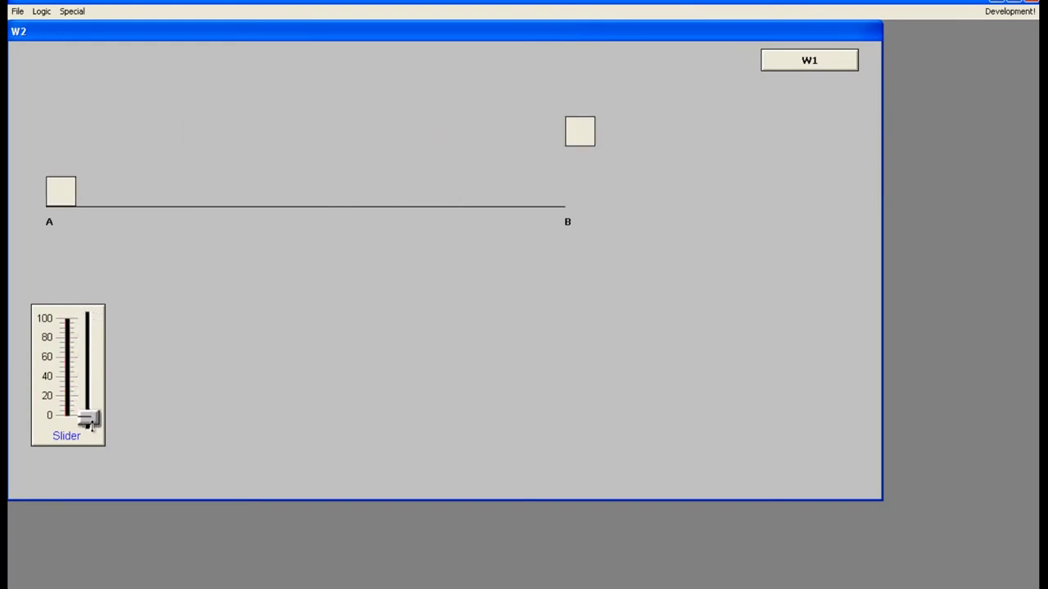
Go to window W1 in runtime to view the conveyor simulation, and return to window W2.
left_click(807, 55)
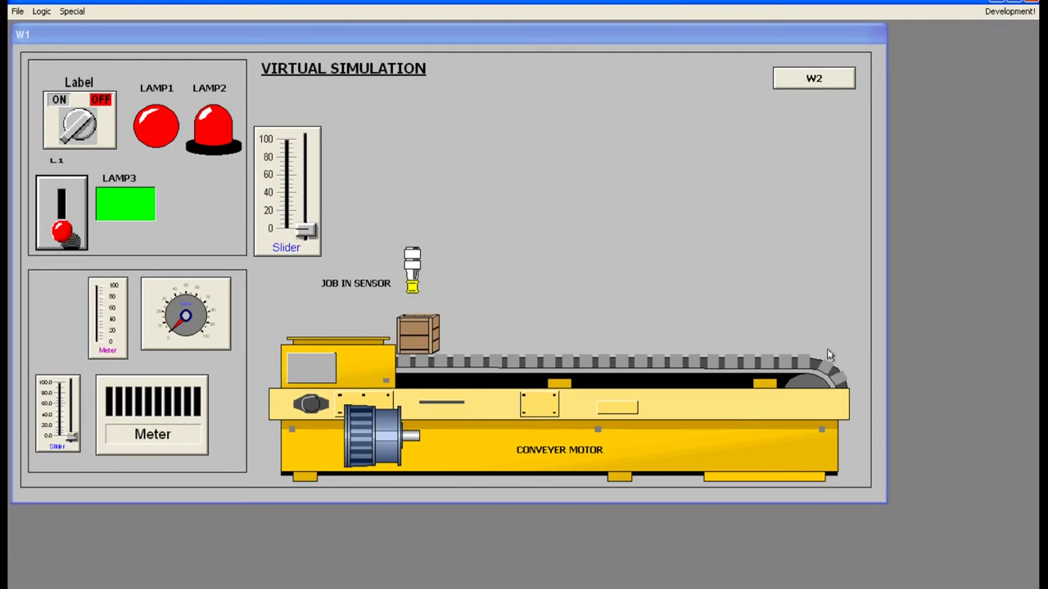
left_click(799, 80)
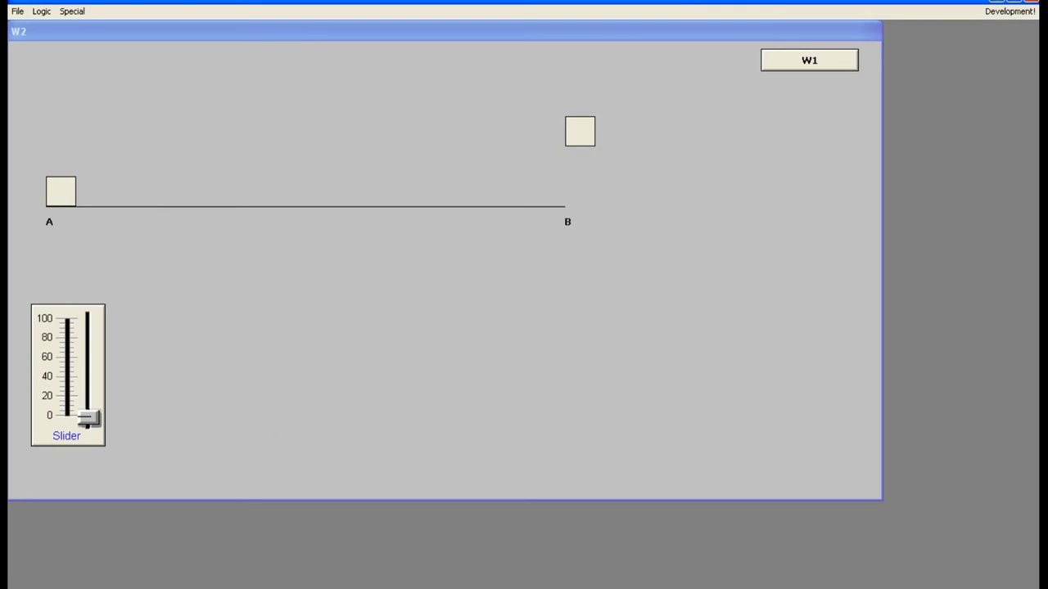
Return to development, open window W1 and check the LEVEL tag settings of the large slider beside the lamps.
left_click(998, 12)
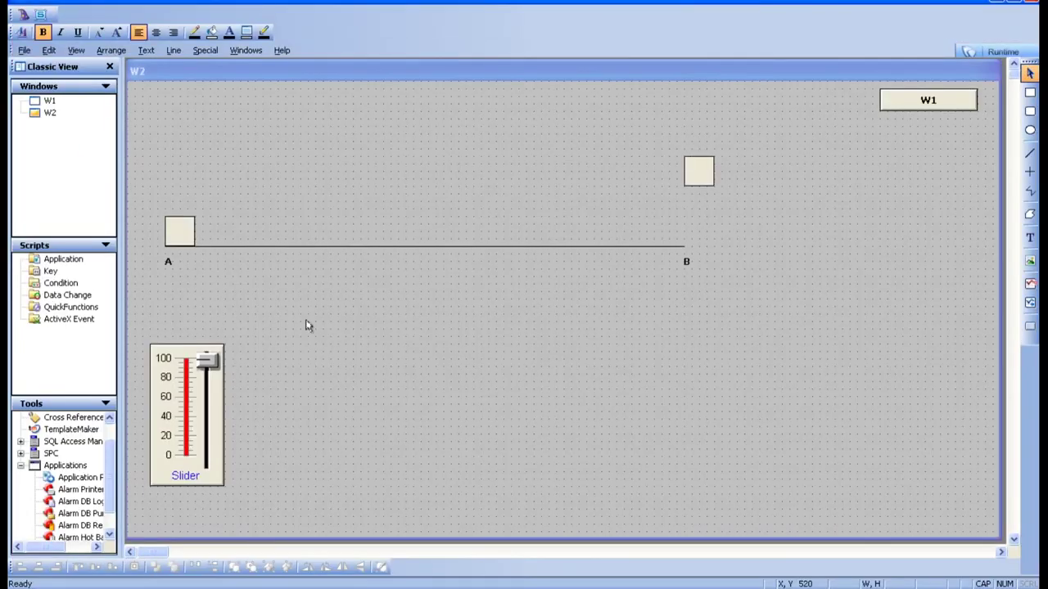
double_click(48, 100)
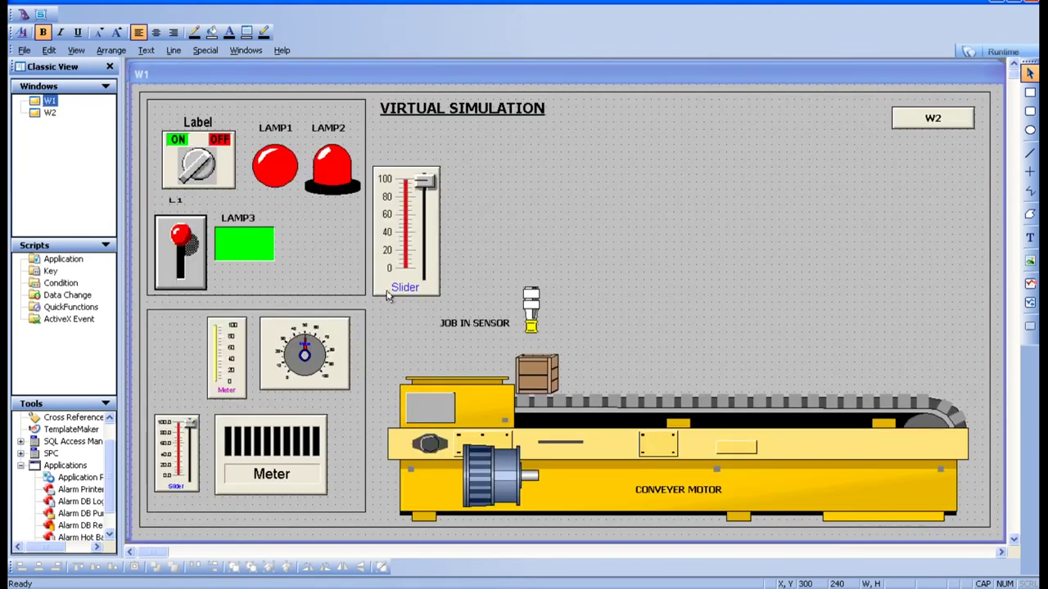
double_click(412, 244)
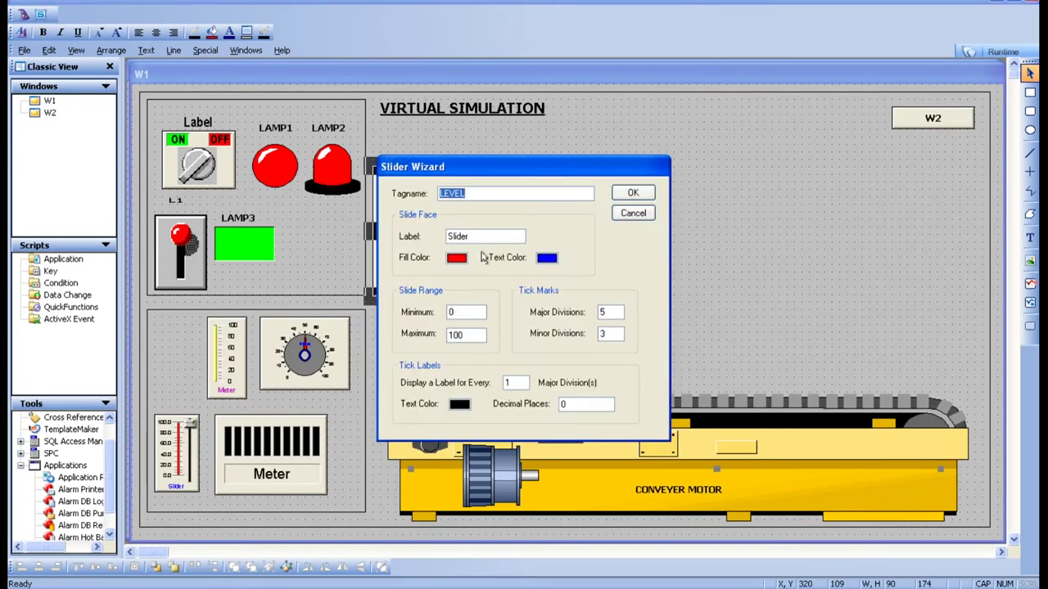
left_click(631, 193)
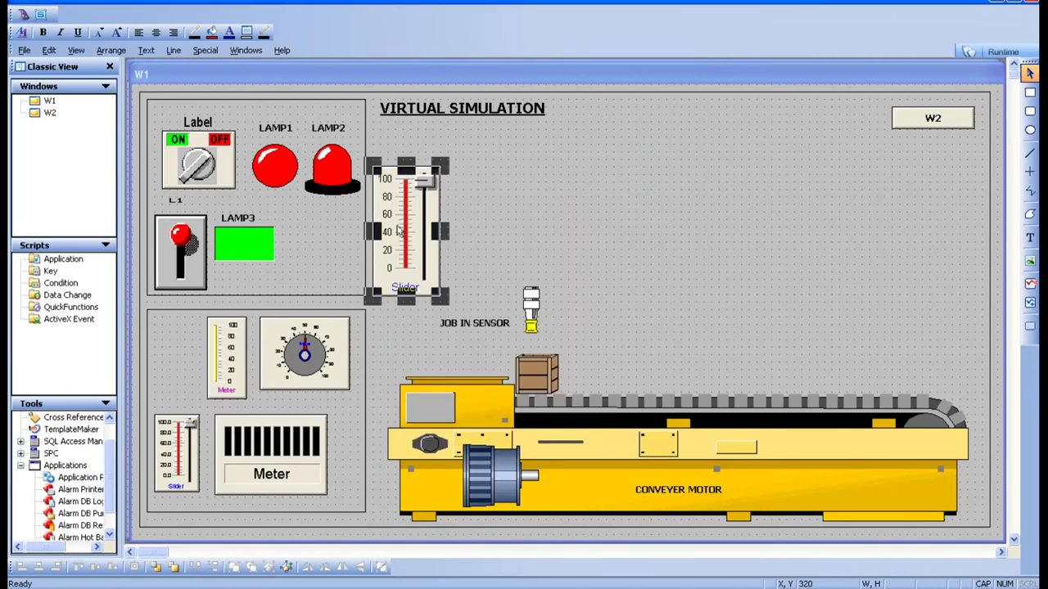
left_click(501, 251)
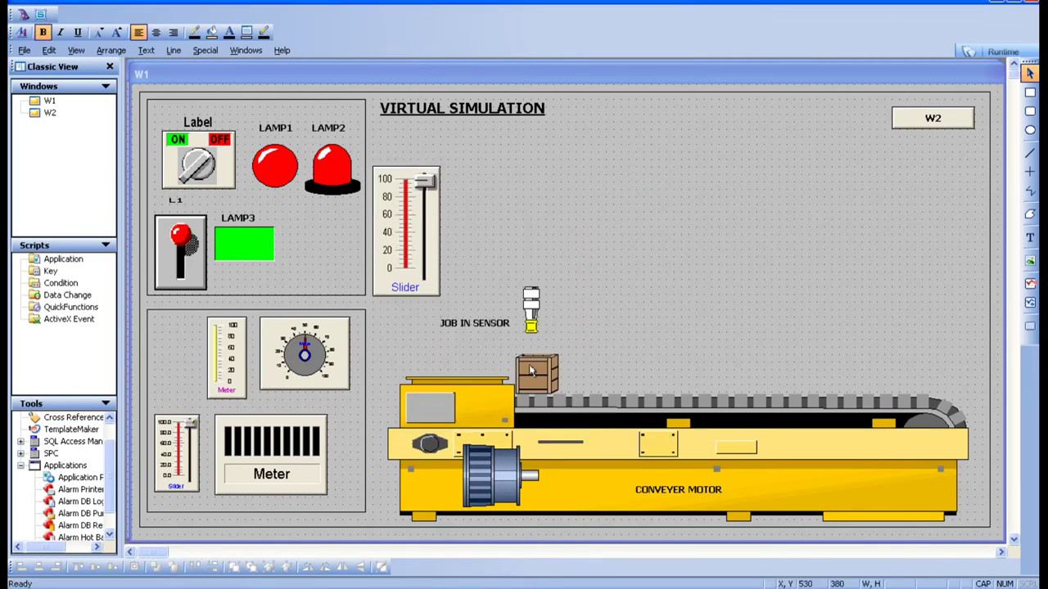
Link the conveyor box's horizontal location to LEVEL, with value 0 at the left end and 100 at the right end.
double_click(531, 371)
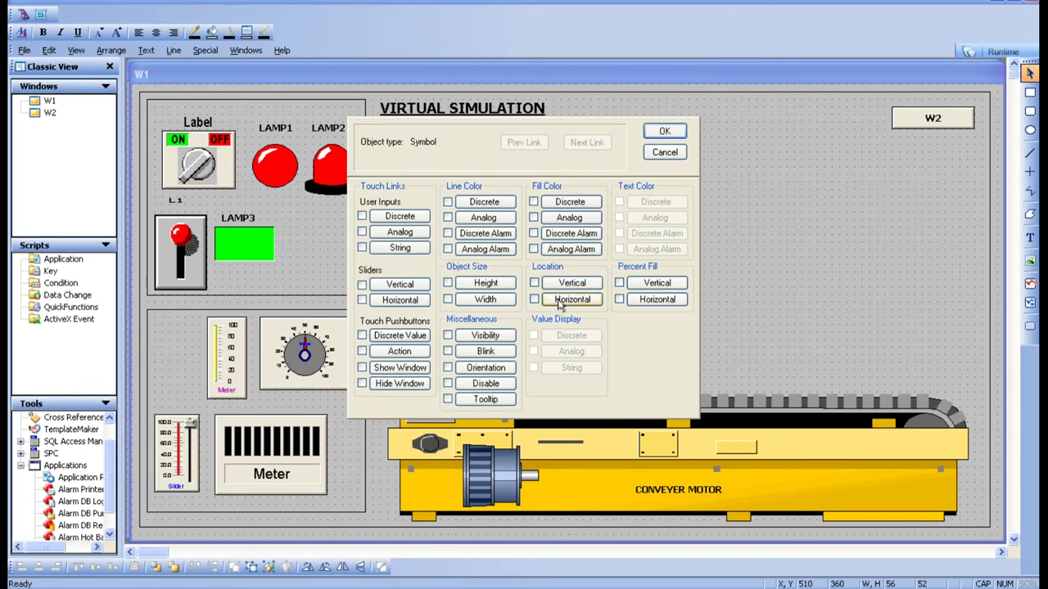
left_click(559, 299)
left_click(420, 229)
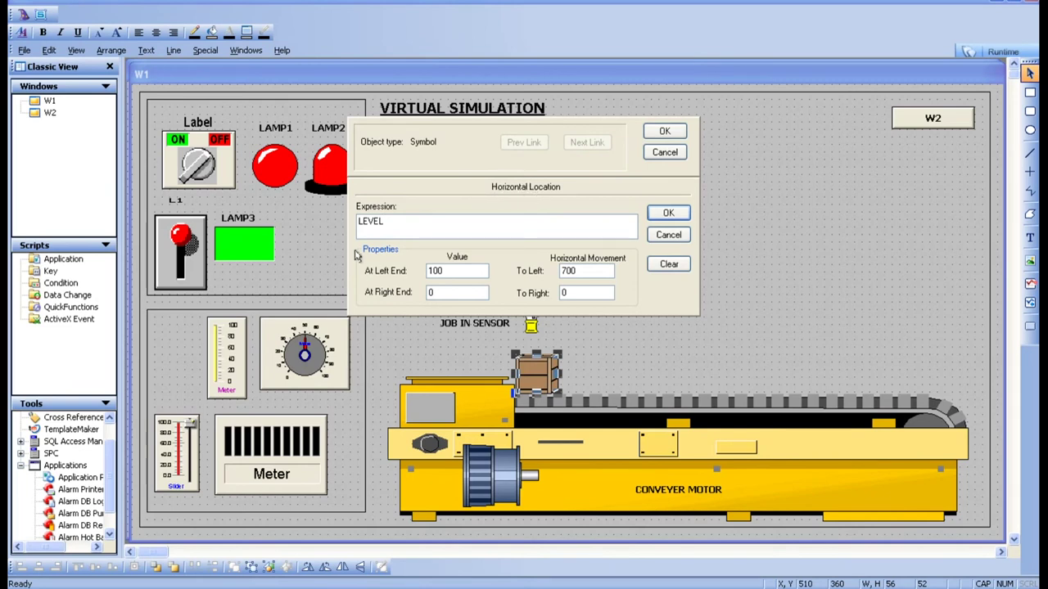
double_click(455, 271)
type("0")
Set the box's horizontal movement to 0 to the left and 600 to the right, and apply the link.
double_click(583, 274)
type("0")
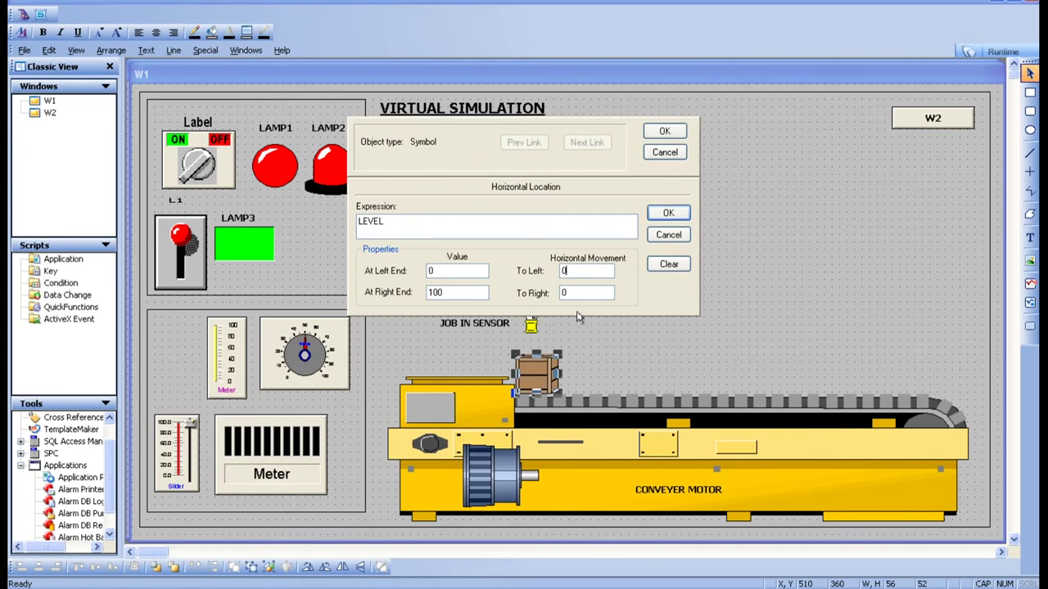
left_click(586, 292)
type("600")
left_click(666, 216)
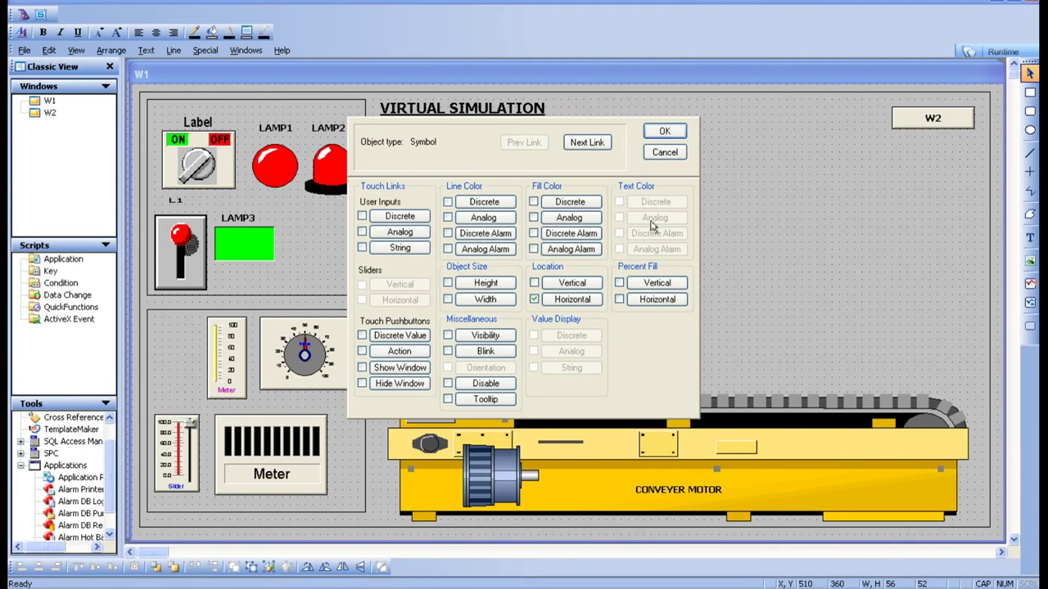
left_click(572, 299)
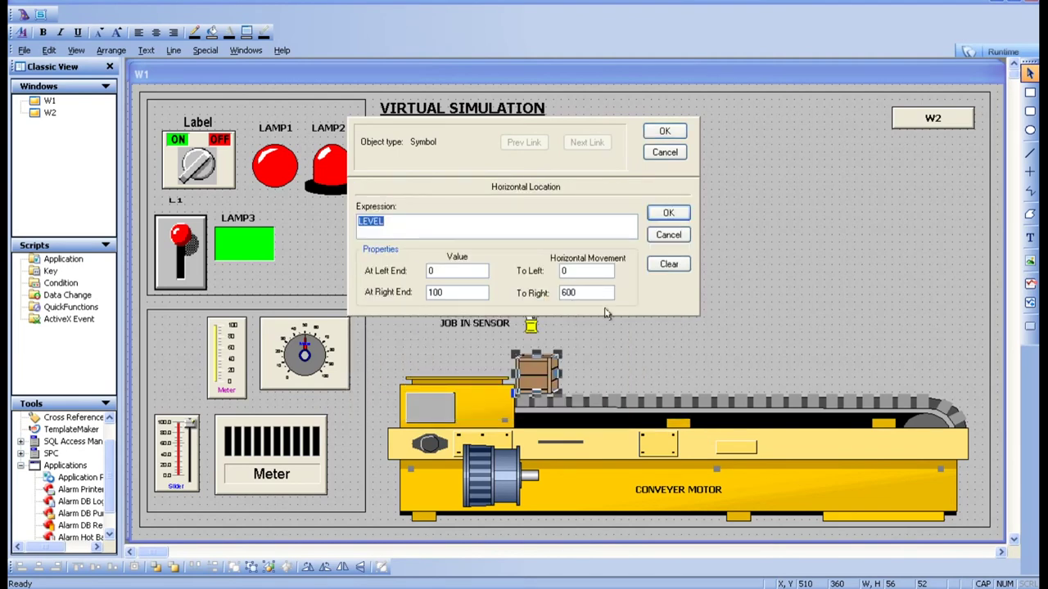
left_click(668, 213)
left_click(665, 133)
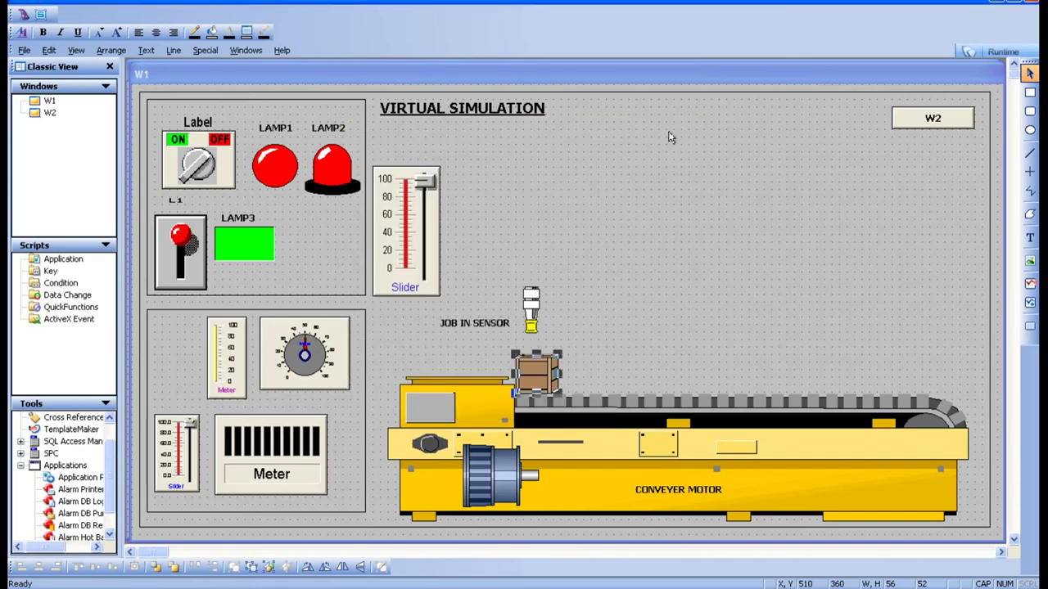
Switch to runtime and test the box's travel in window W1 by raising the large slider close to 100 and lowering it to 0.
left_click(987, 52)
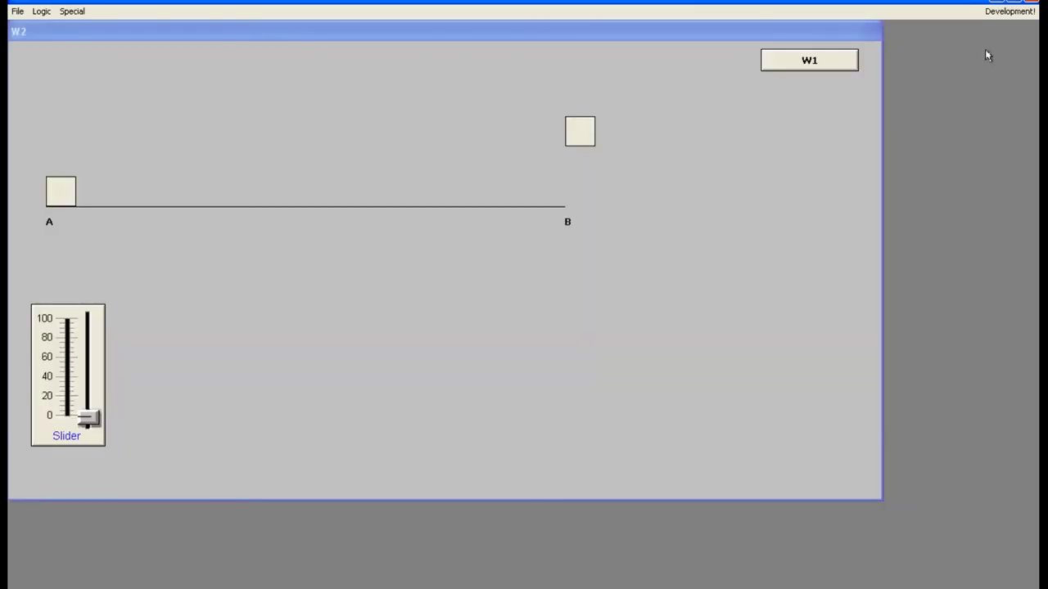
left_click(825, 67)
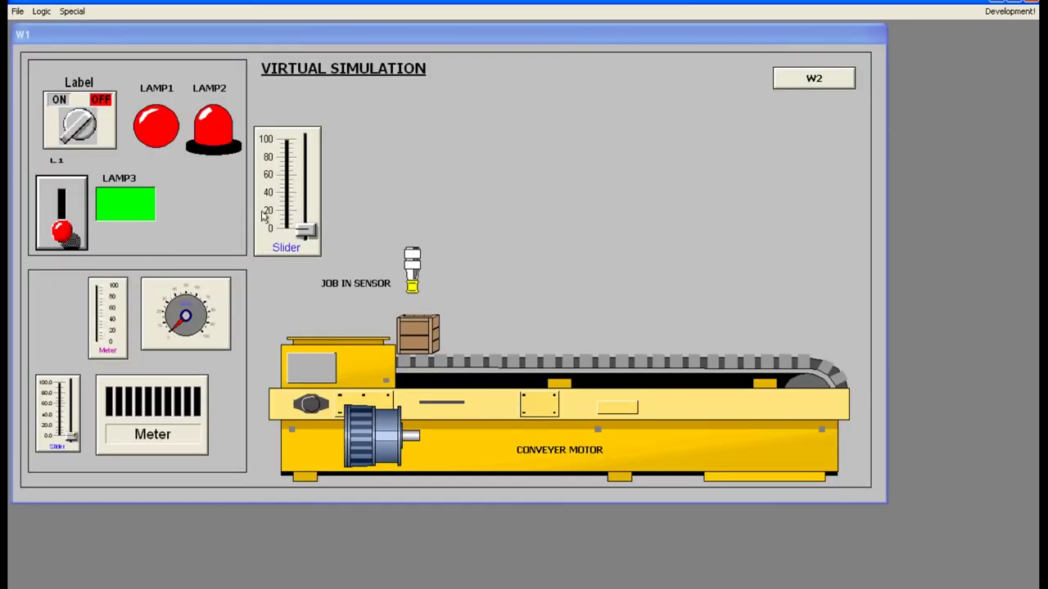
left_click(305, 222)
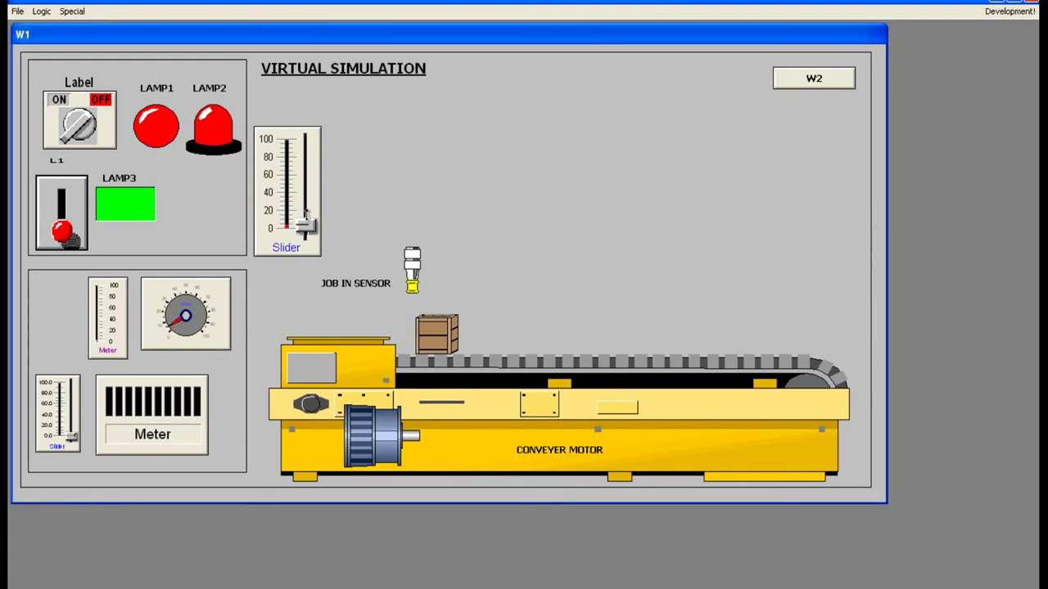
left_click_drag(305, 217, 301, 137)
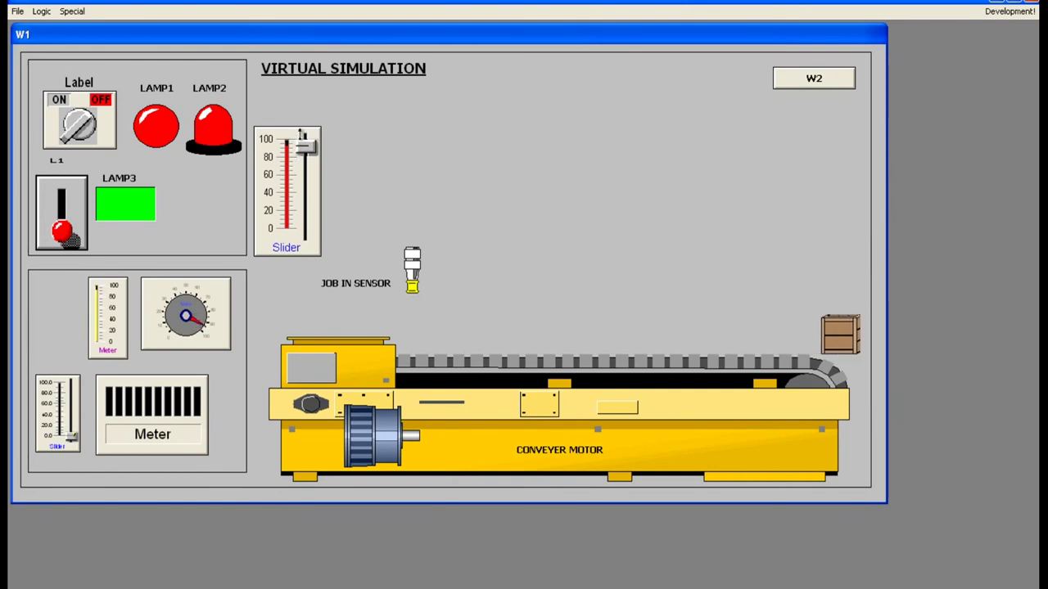
left_click_drag(305, 141, 307, 232)
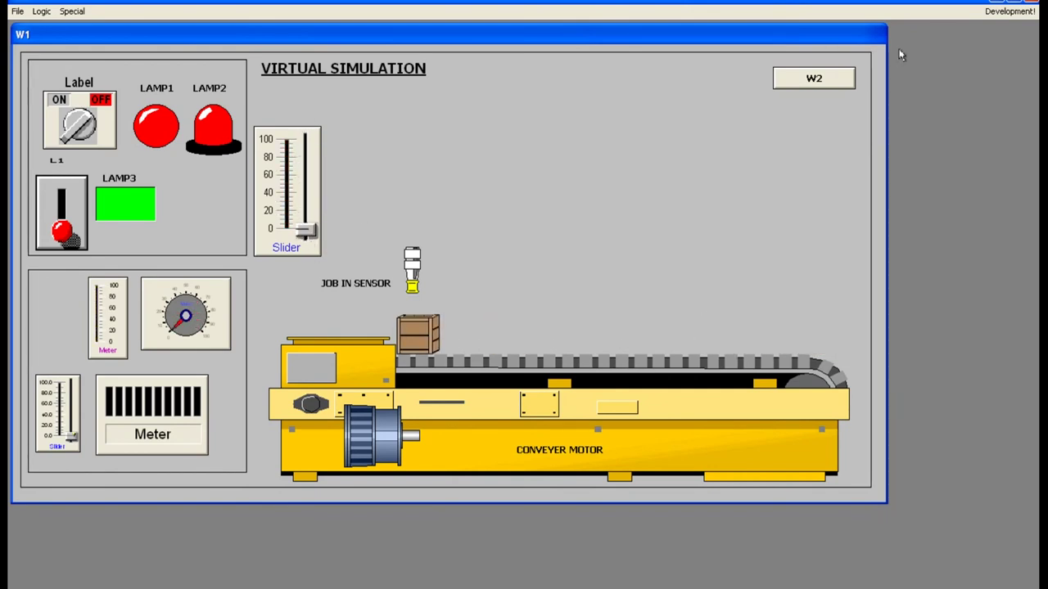
Return to development and set the box's horizontal movement to the right to 450.
left_click(1010, 11)
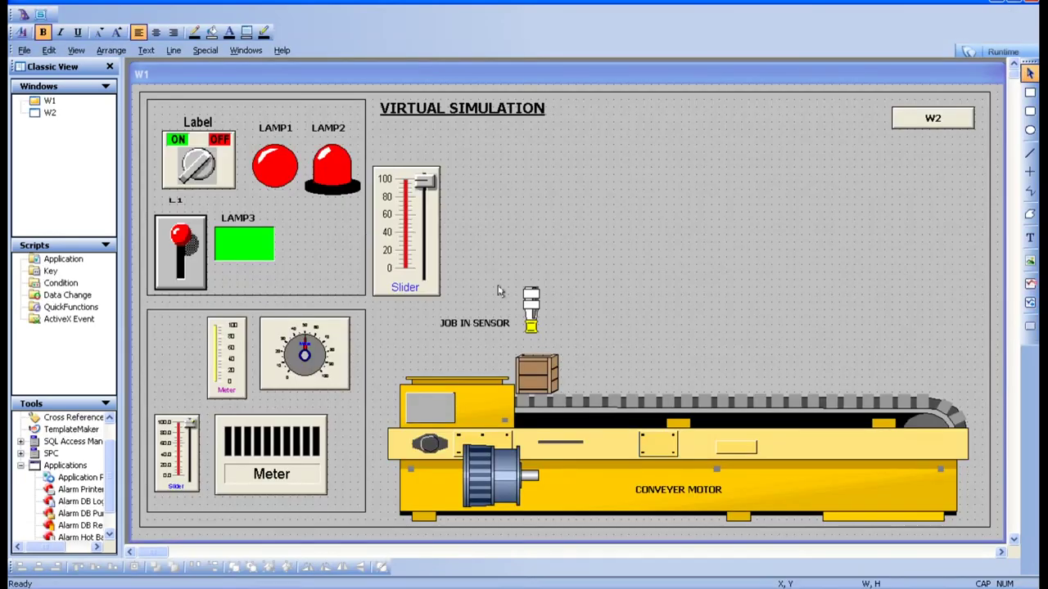
double_click(521, 382)
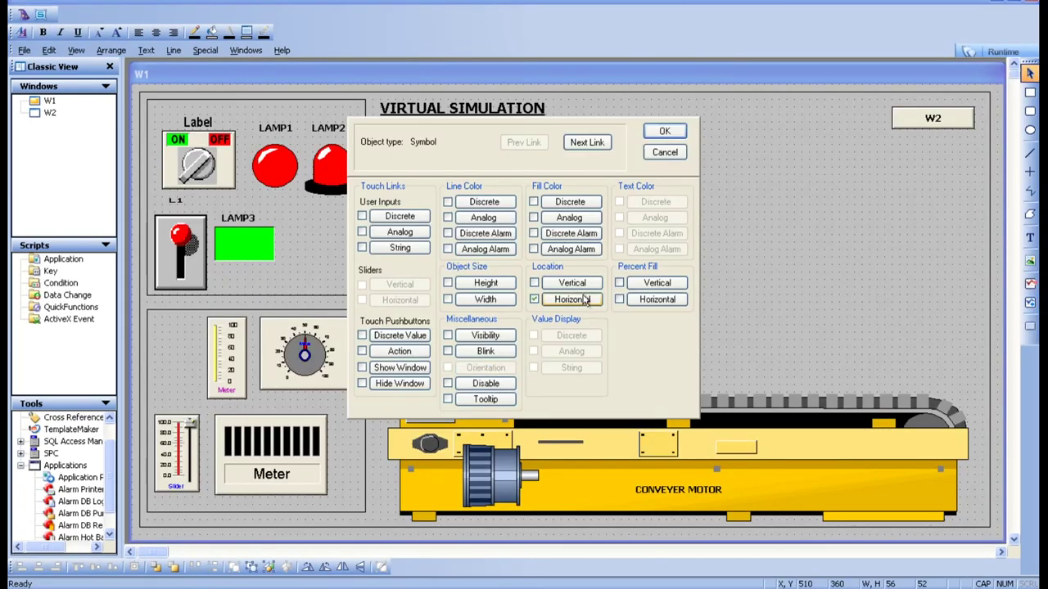
left_click(583, 300)
double_click(595, 293)
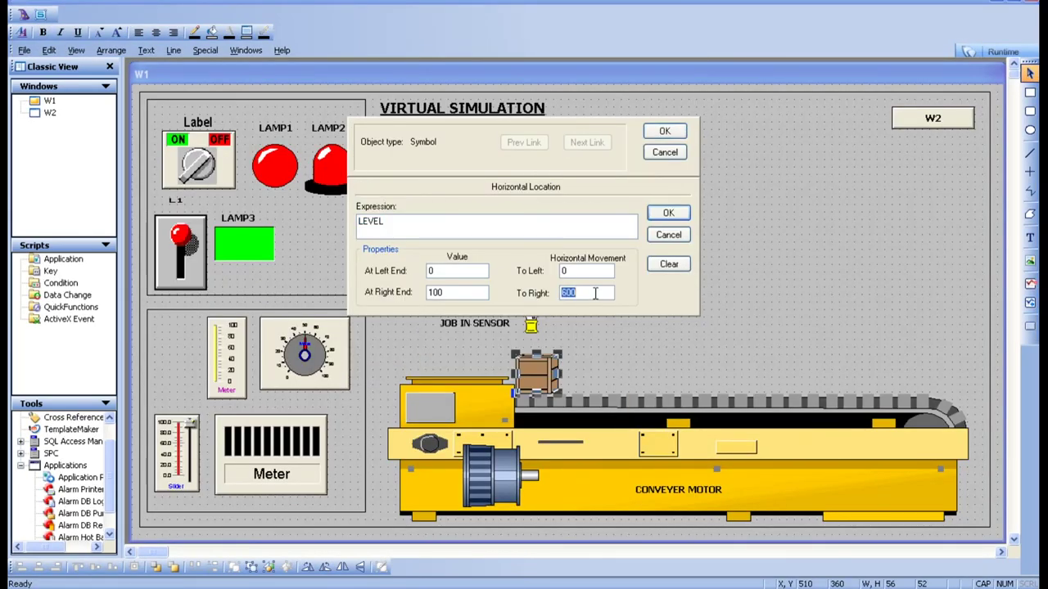
type("450")
left_click(669, 213)
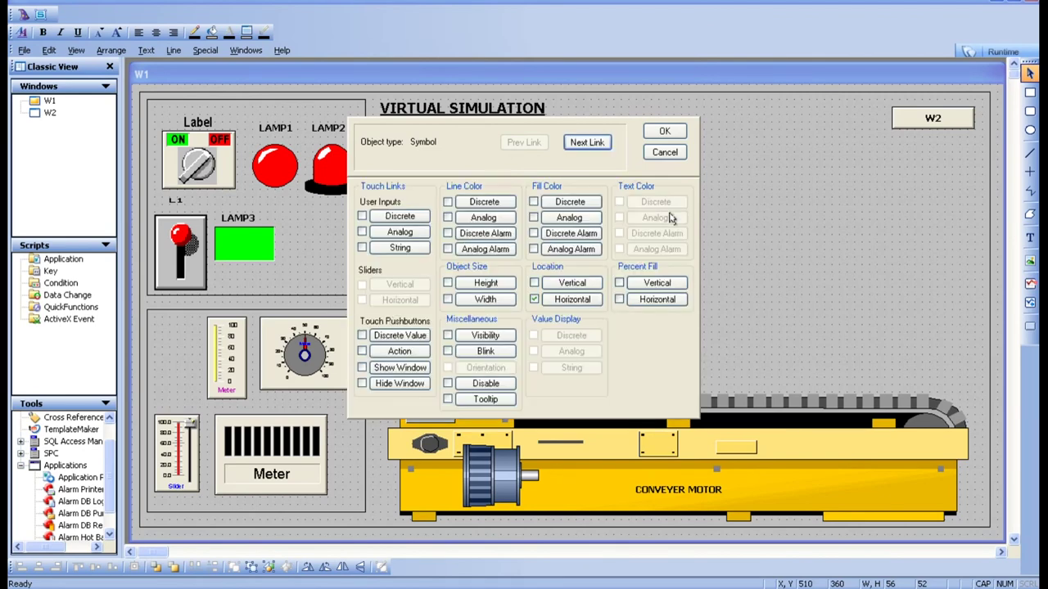
left_click(667, 131)
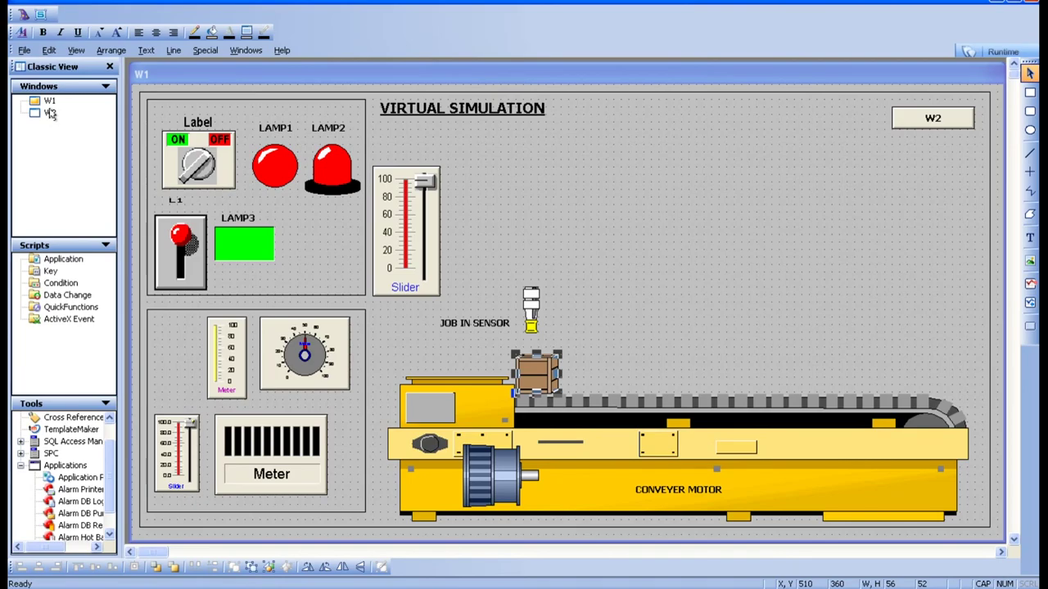
Switch to runtime and retest the box's shortened travel by raising the large slider to 100 and lowering it to 0.
left_click(990, 51)
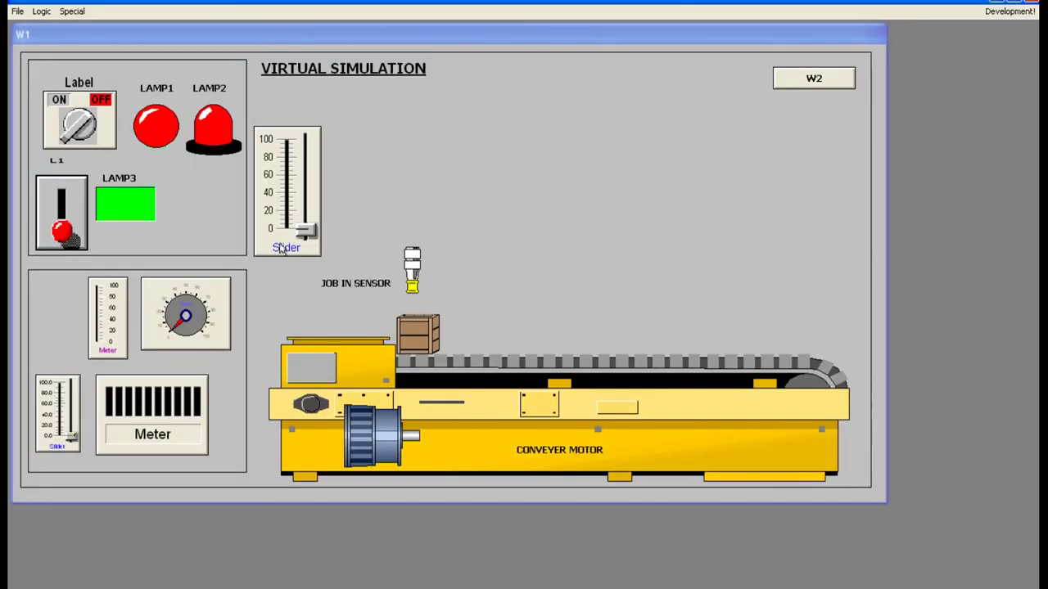
left_click(306, 232)
left_click_drag(306, 232, 294, 122)
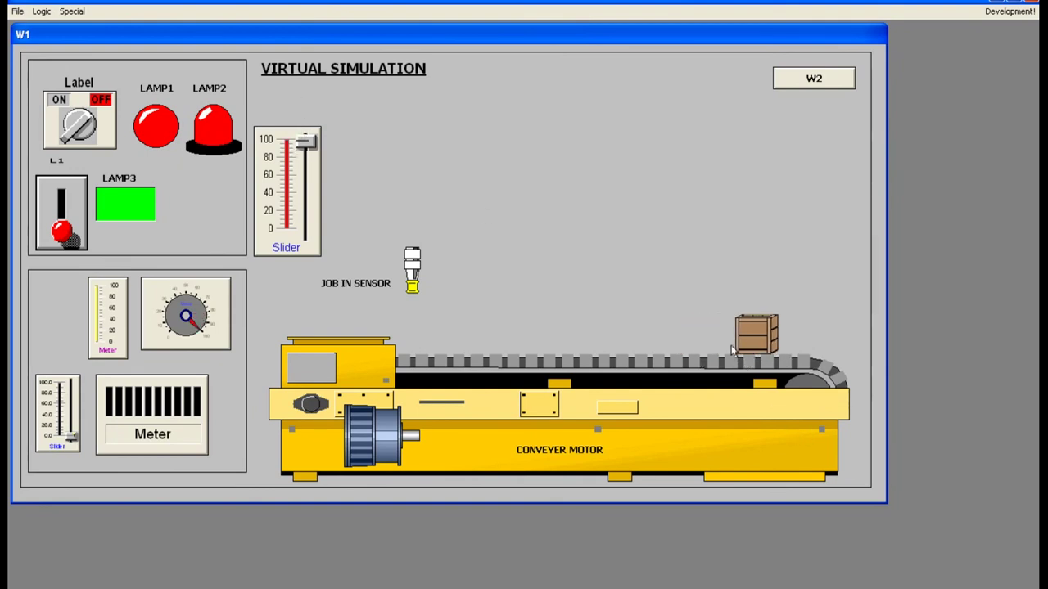
left_click_drag(304, 142, 304, 245)
Return to development and review the box's animation links without changing them, leaving the box deselected.
left_click(1009, 11)
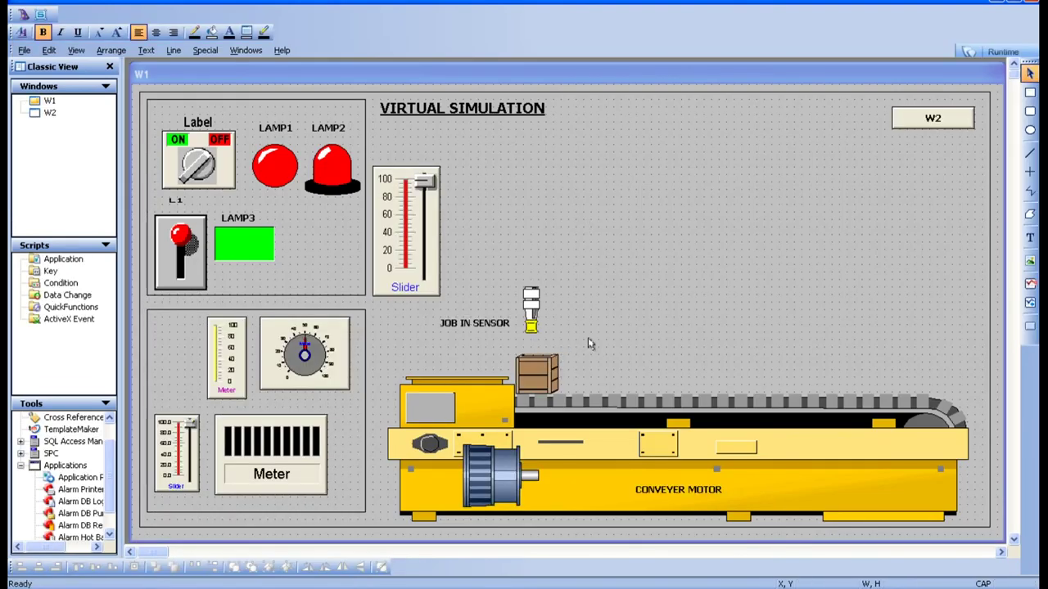
left_click_drag(588, 339, 564, 355)
double_click(534, 382)
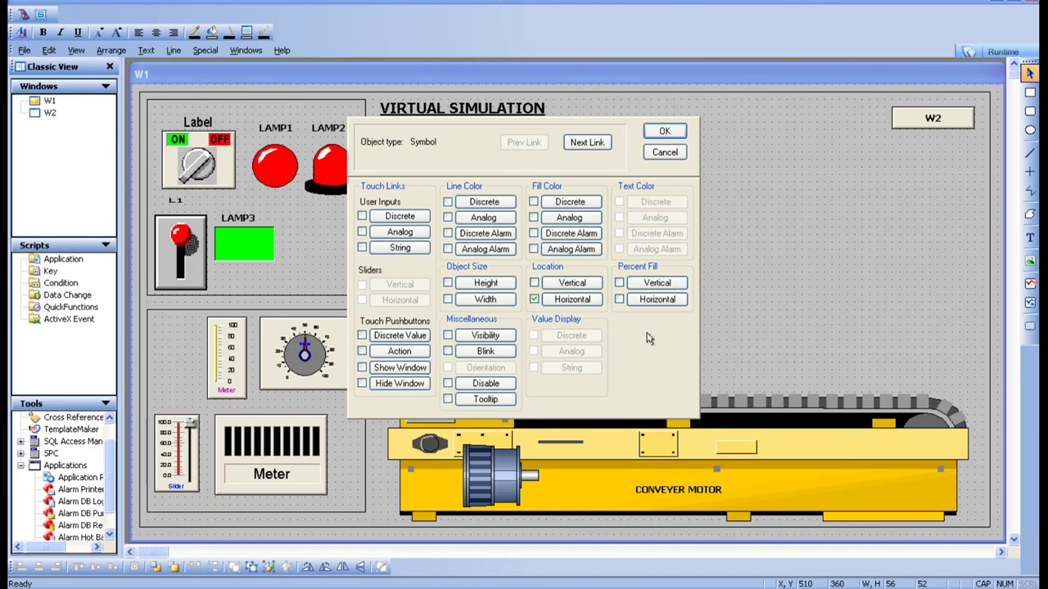
left_click(665, 151)
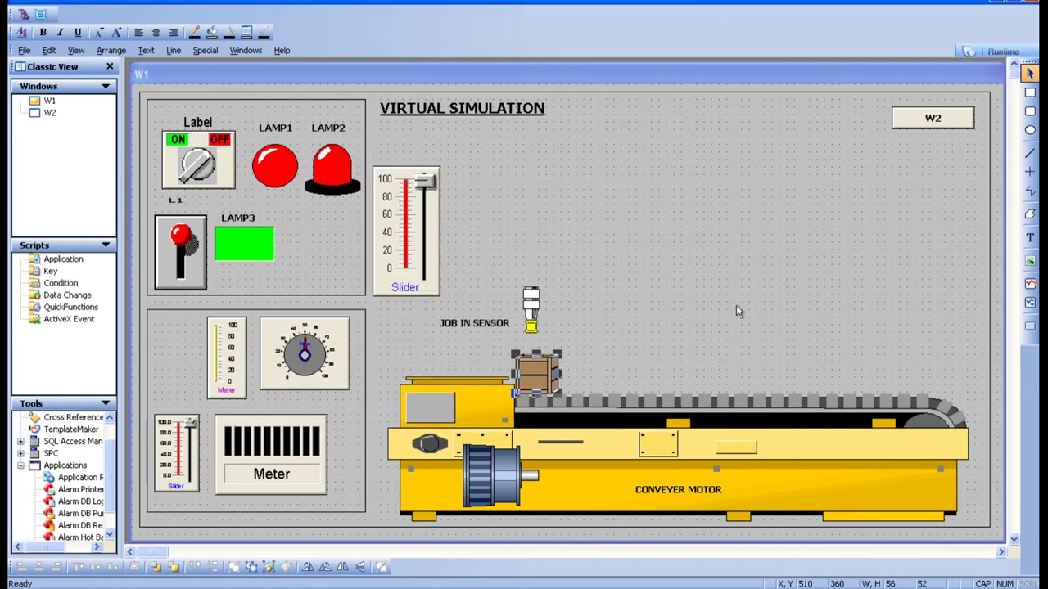
left_click(737, 311)
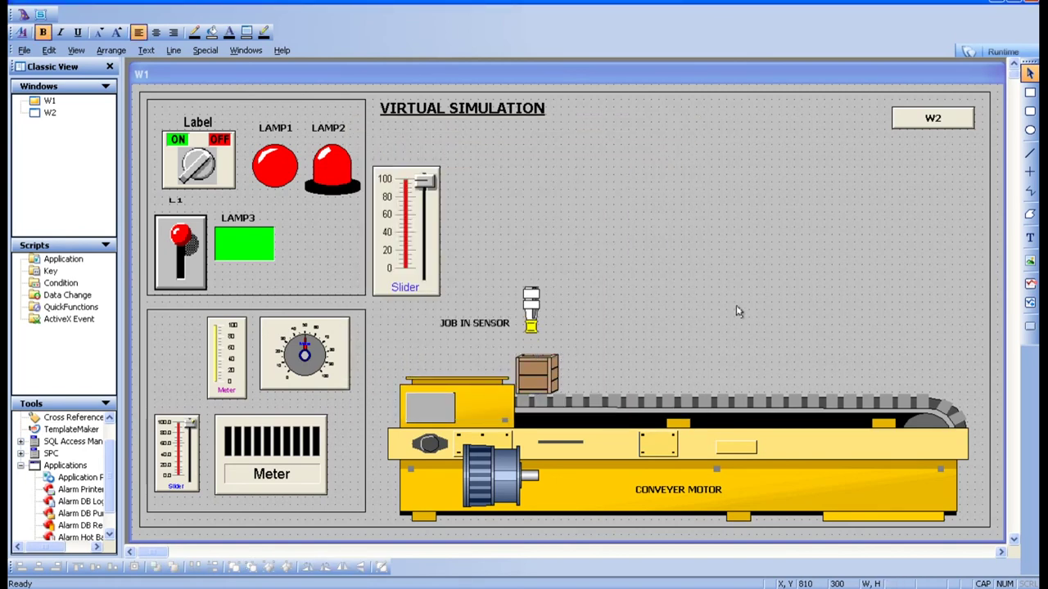